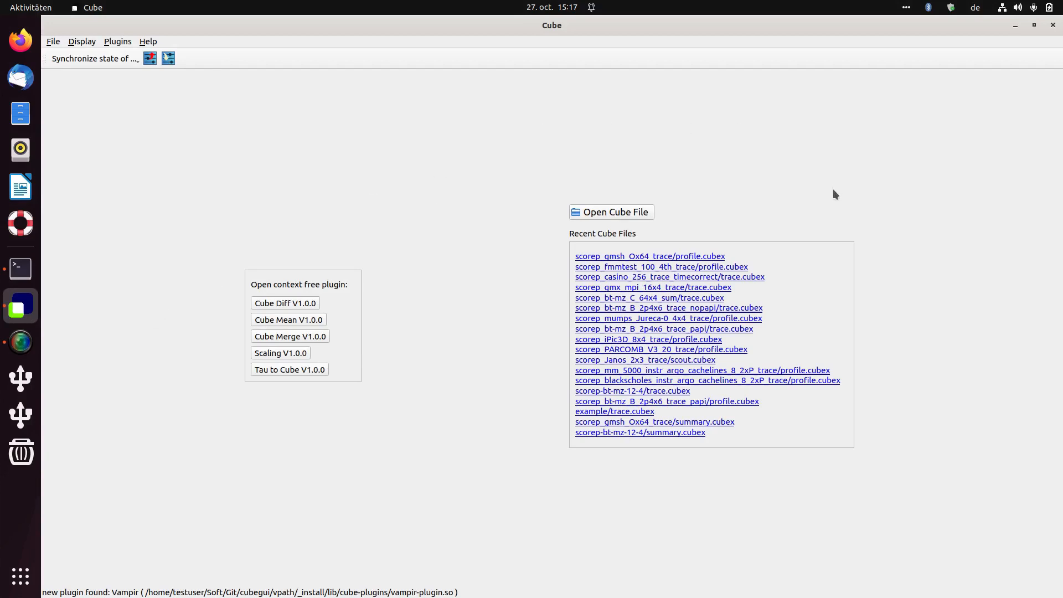
Open the recent file scorep_gmsh_Ox64_trace/profile.cubex and expand the gmsh root in the call tree
{"action": "left_click", "coordinate": [700, 256]}
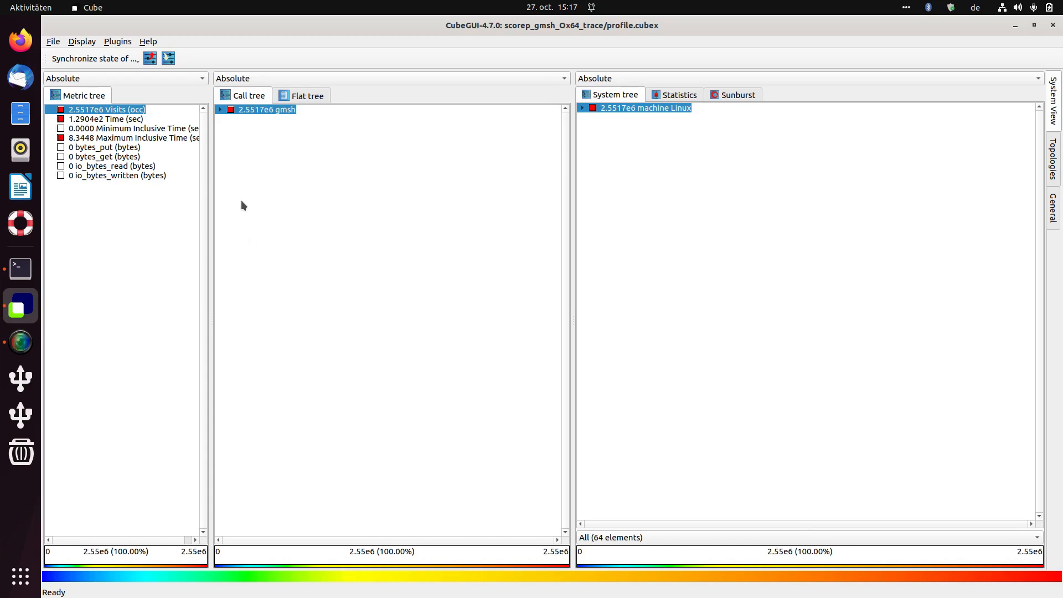
{"action": "right_click", "coordinate": [284, 112]}
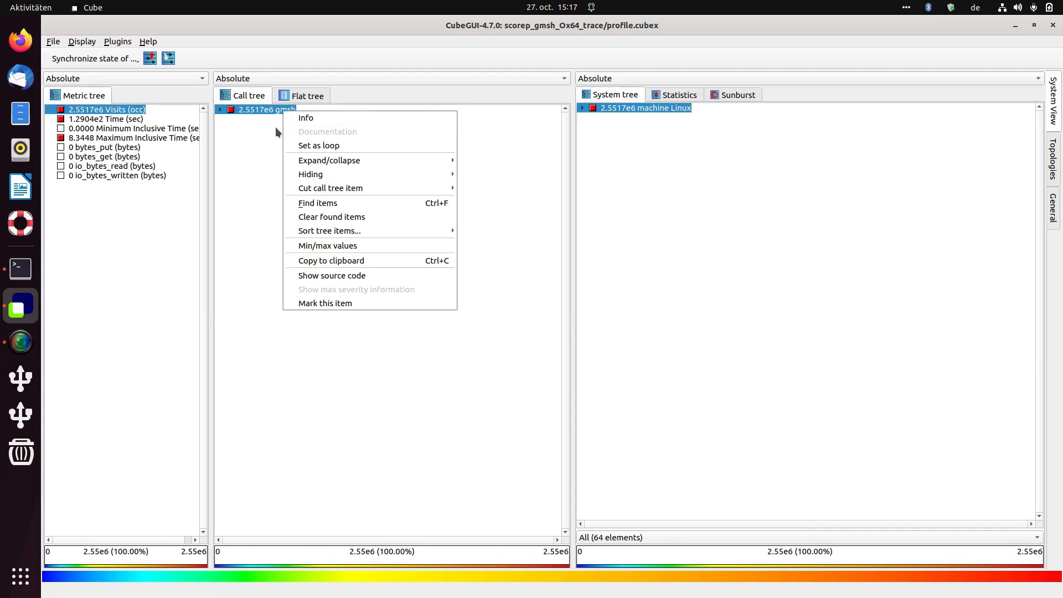
{"action": "left_click", "coordinate": [274, 128]}
{"action": "left_click", "coordinate": [220, 109]}
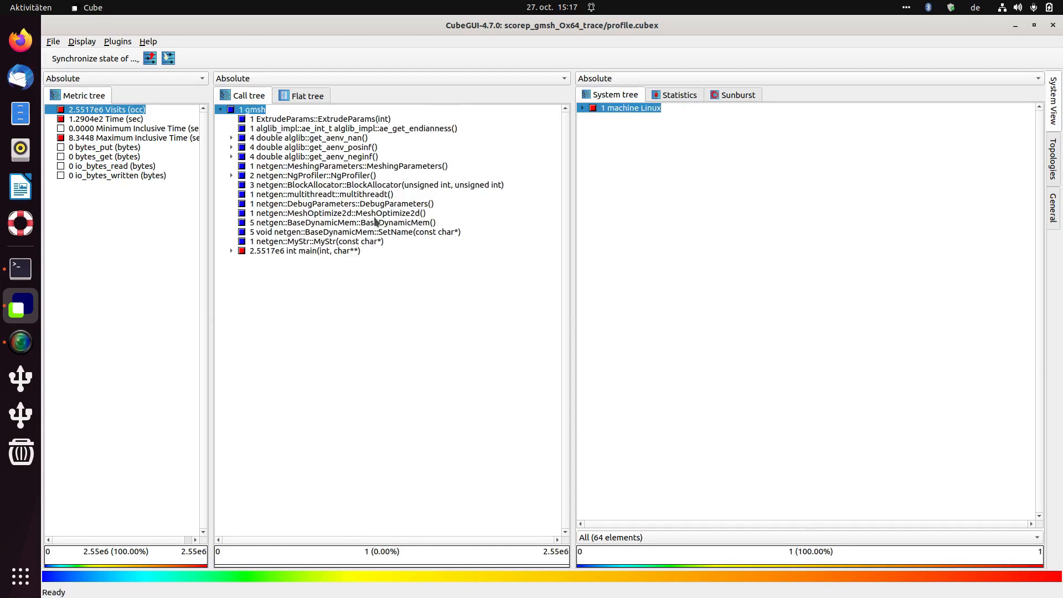
Examine the function names under gmsh in the call tree, from ExtrudeParams::ExtrudeParams(int) to netgen::multithreadt::multithreadt()
{"action": "left_click", "coordinate": [314, 118]}
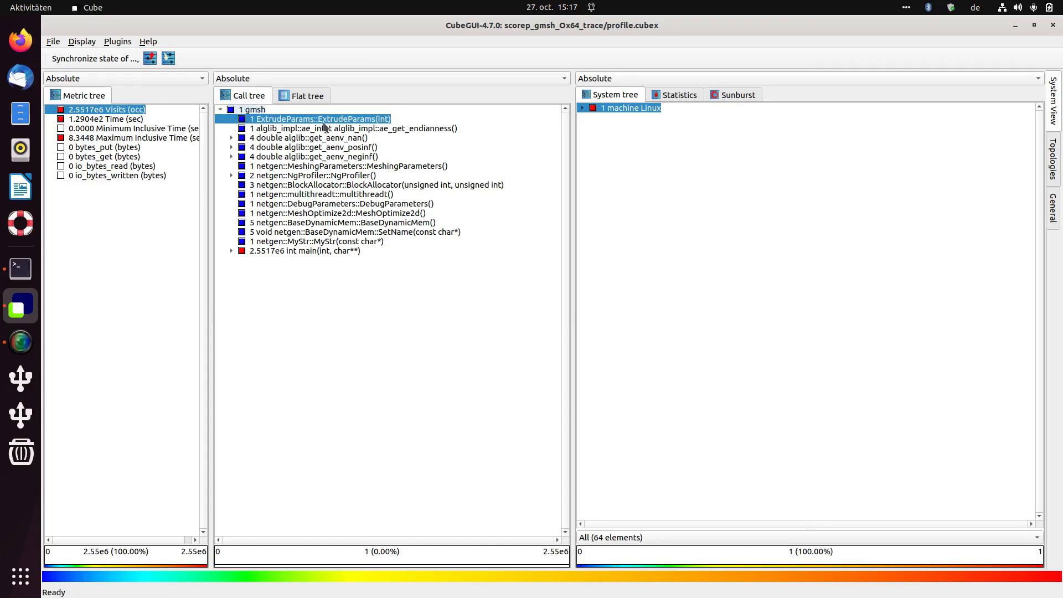
{"action": "left_click", "coordinate": [330, 130]}
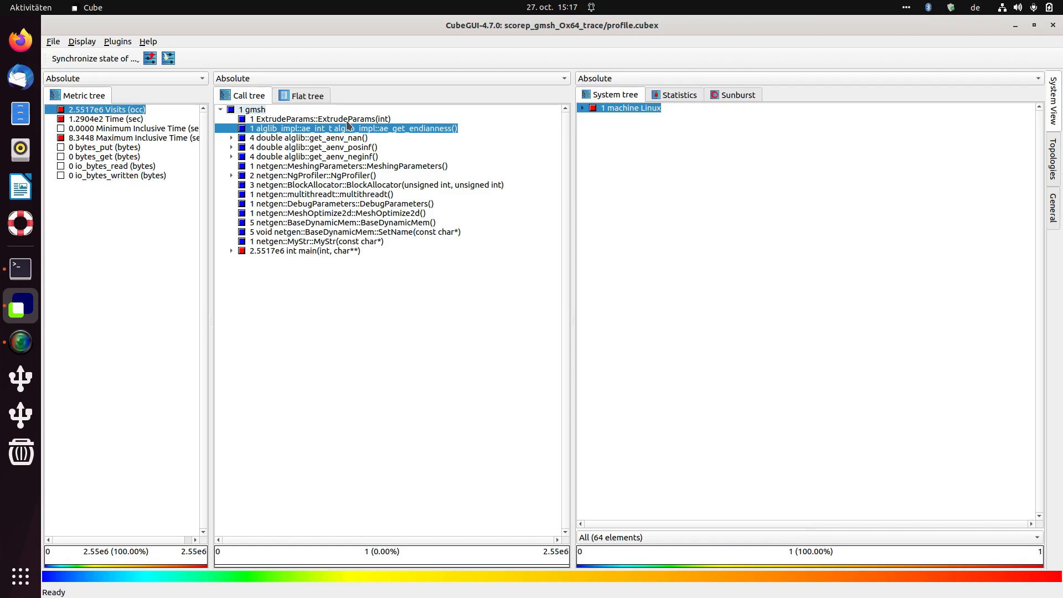
{"action": "right_click", "coordinate": [346, 121]}
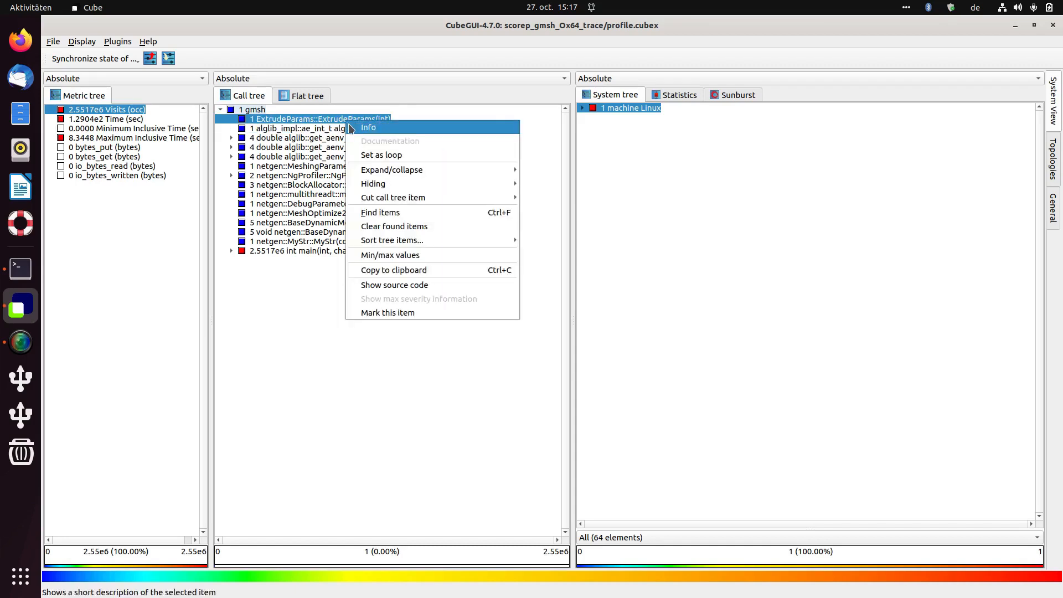
{"action": "left_click", "coordinate": [325, 138]}
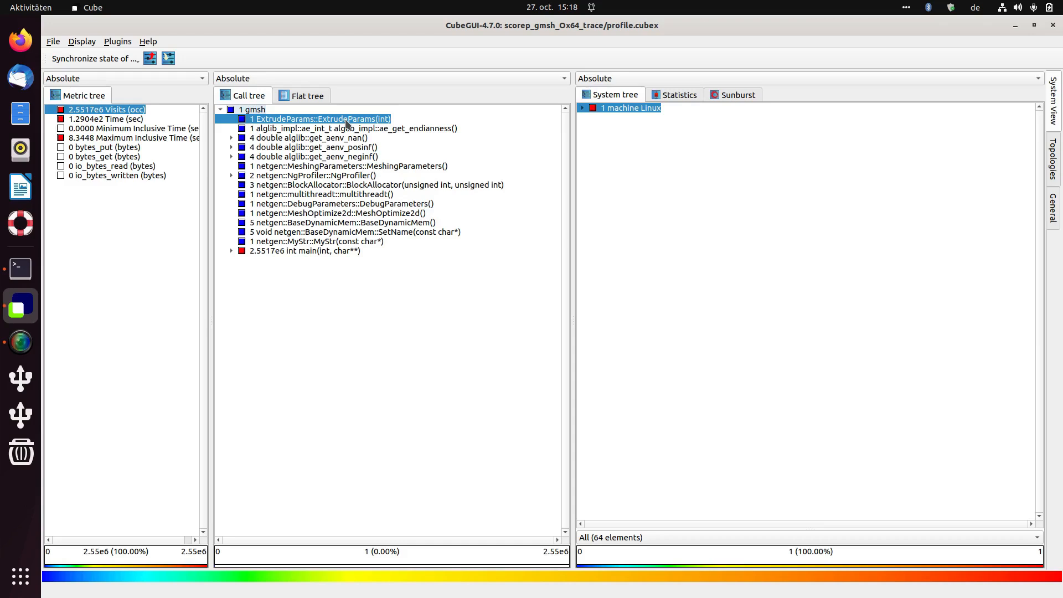
{"action": "left_click", "coordinate": [260, 110]}
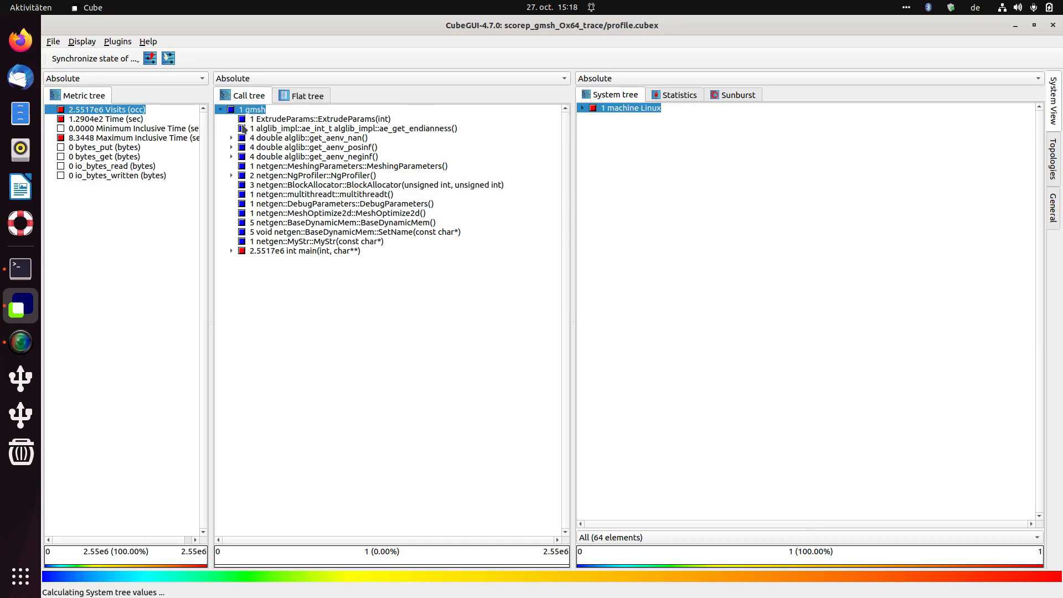
{"action": "left_click", "coordinate": [302, 121]}
{"action": "left_click", "coordinate": [309, 131]}
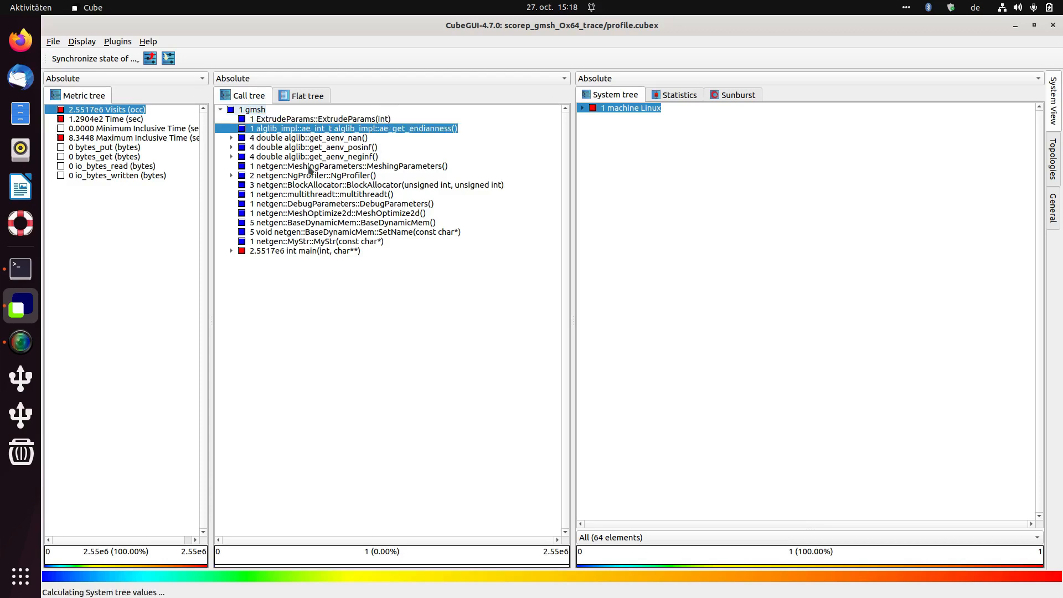
{"action": "left_click", "coordinate": [296, 159]}
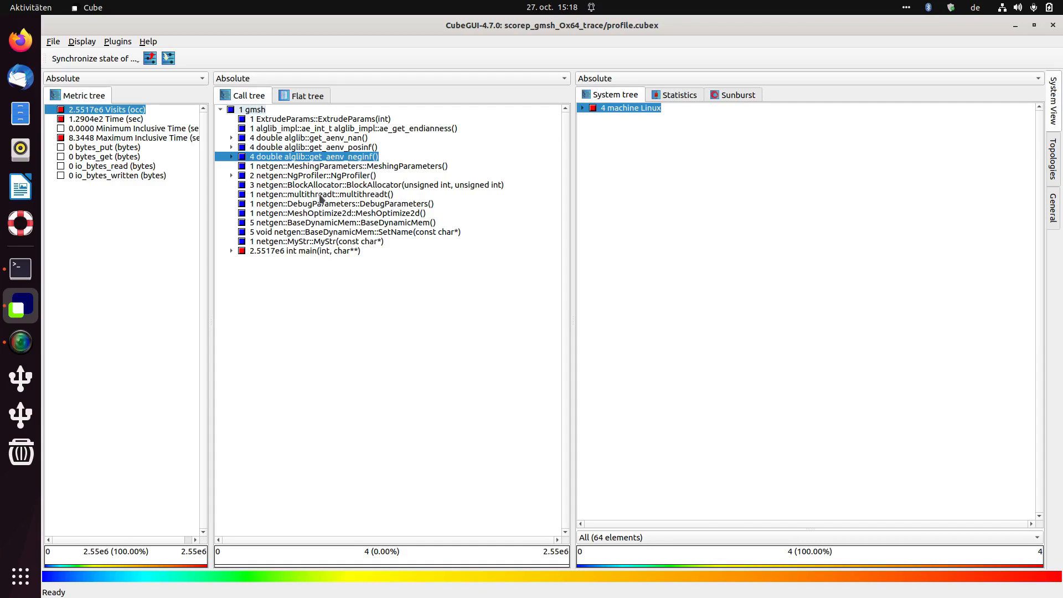
{"action": "left_click", "coordinate": [344, 194]}
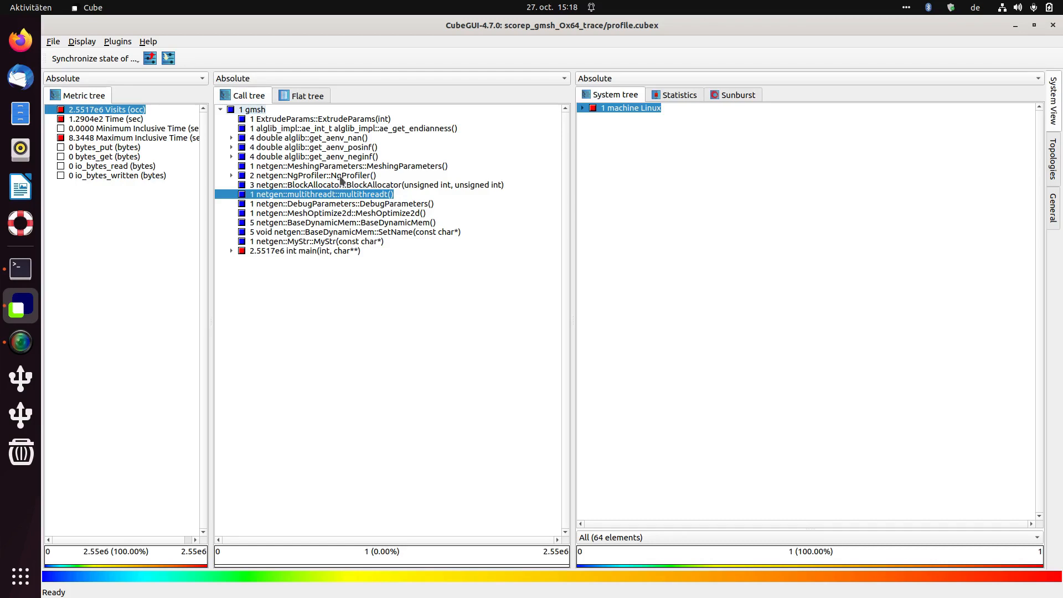
Show the info for the call tree item netgen::NgProfiler::NgProfiler()
{"action": "left_click", "coordinate": [343, 176]}
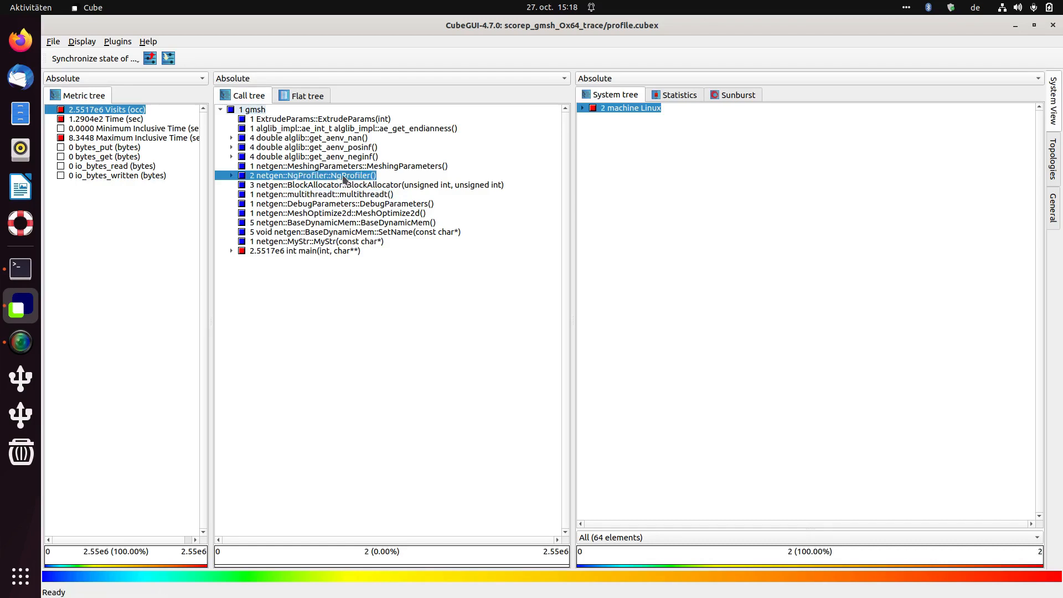
{"action": "right_click", "coordinate": [344, 179]}
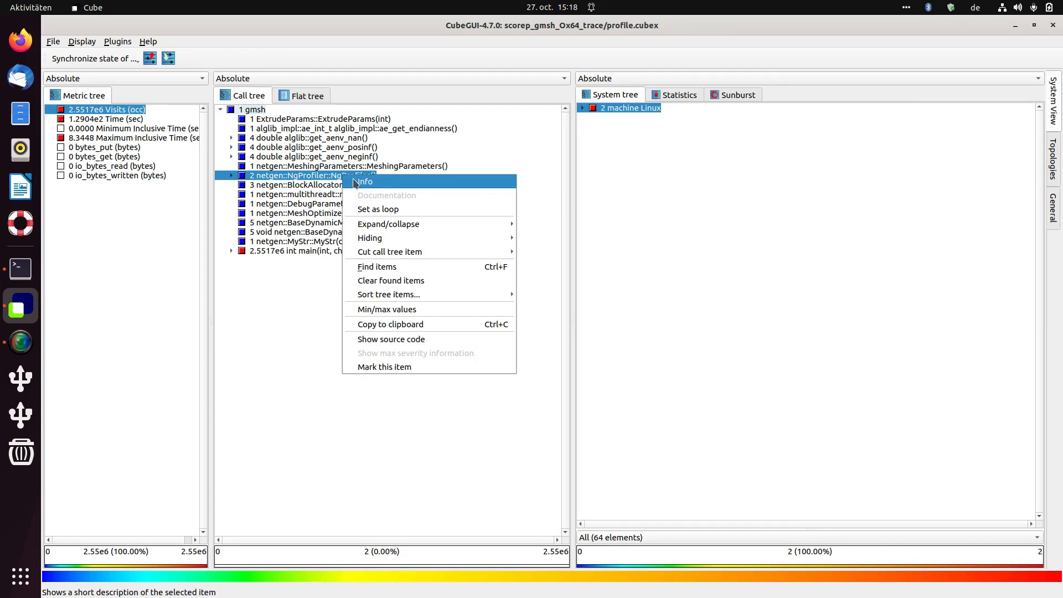
{"action": "left_click", "coordinate": [355, 183]}
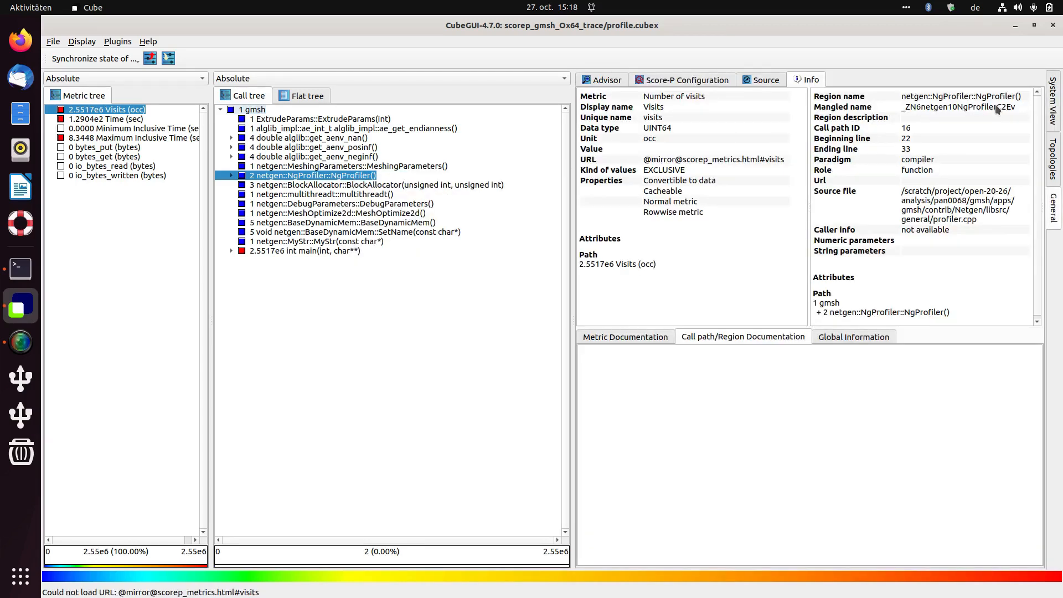
Compare the region name with the mangled name in the NgProfiler function's details
{"action": "left_click_drag", "start_coordinate": [1021, 108], "coordinate": [815, 96]}
{"action": "left_click", "coordinate": [847, 123]}
{"action": "left_click_drag", "start_coordinate": [1027, 98], "coordinate": [913, 101]}
{"action": "left_click", "coordinate": [938, 110]}
{"action": "left_click_drag", "start_coordinate": [906, 99], "coordinate": [923, 99]}
{"action": "left_click", "coordinate": [960, 101]}
Examine the region and mangled names of the BaseDynamicMem functions and netgen::MeshOptimize2d::MeshOptimize2d()
{"action": "left_click", "coordinate": [376, 234]}
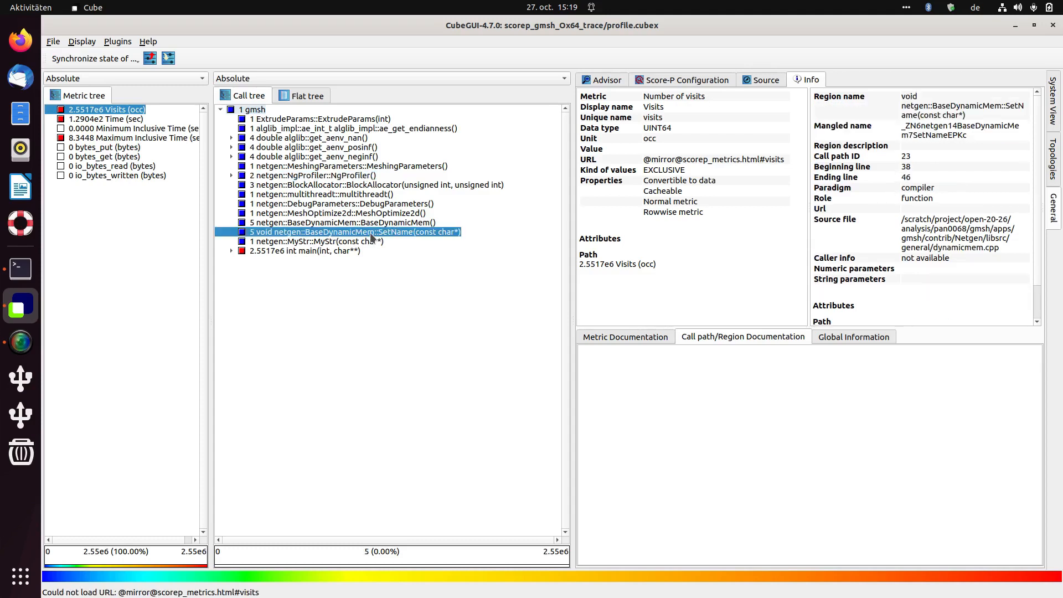
{"action": "left_click", "coordinate": [374, 225]}
{"action": "left_click", "coordinate": [363, 214]}
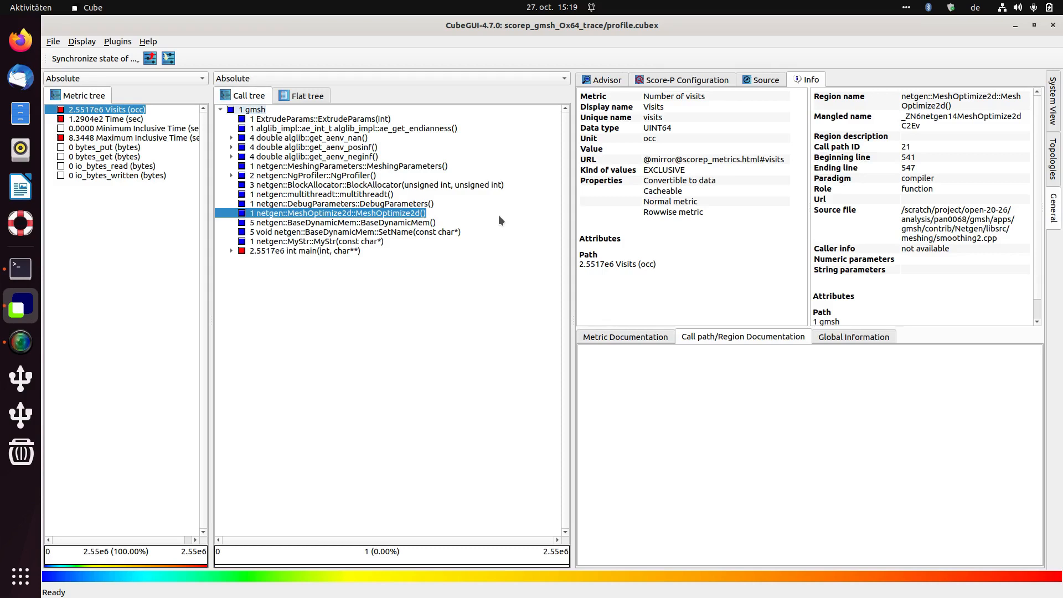
{"action": "left_click_drag", "start_coordinate": [923, 122], "coordinate": [907, 114]}
{"action": "left_click", "coordinate": [908, 113]}
{"action": "left_click_drag", "start_coordinate": [902, 119], "coordinate": [928, 122]}
{"action": "left_click", "coordinate": [927, 122]}
Open the recent file scorep_fmmtest_100_4th_trace/profile.cubex and widen the call tree to read its long function names
{"action": "left_click", "coordinate": [51, 43]}
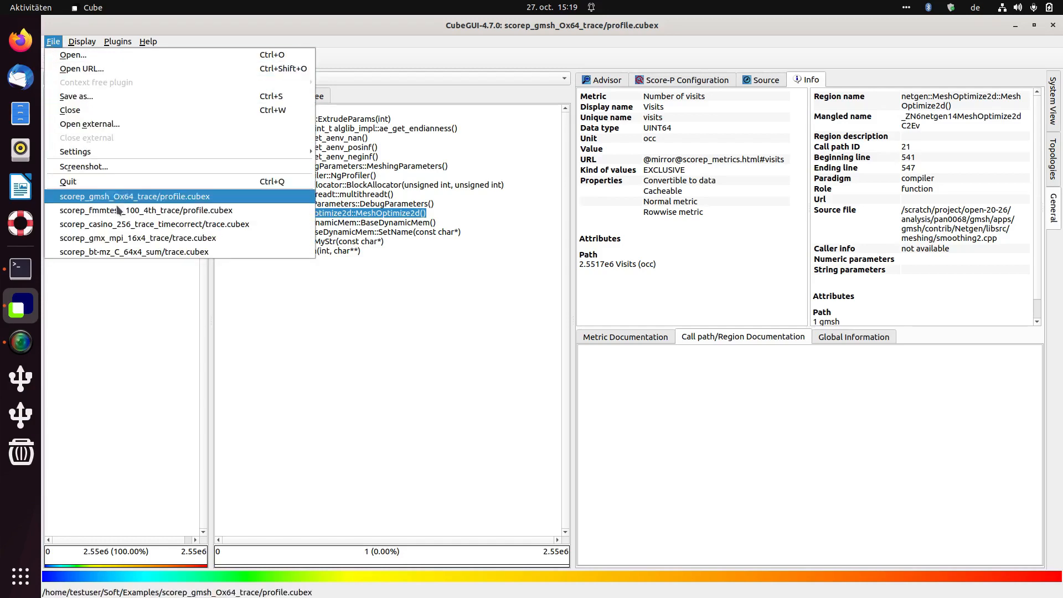
{"action": "left_click", "coordinate": [117, 210]}
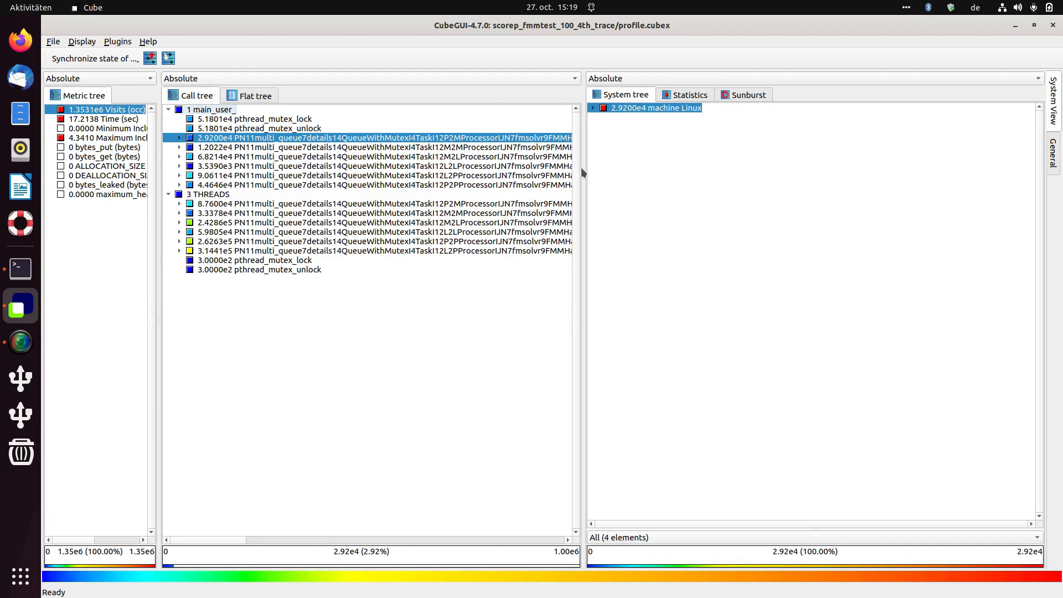
{"action": "left_click_drag", "start_coordinate": [584, 169], "coordinate": [671, 167]}
{"action": "left_click", "coordinate": [243, 147]}
{"action": "left_click", "coordinate": [254, 139]}
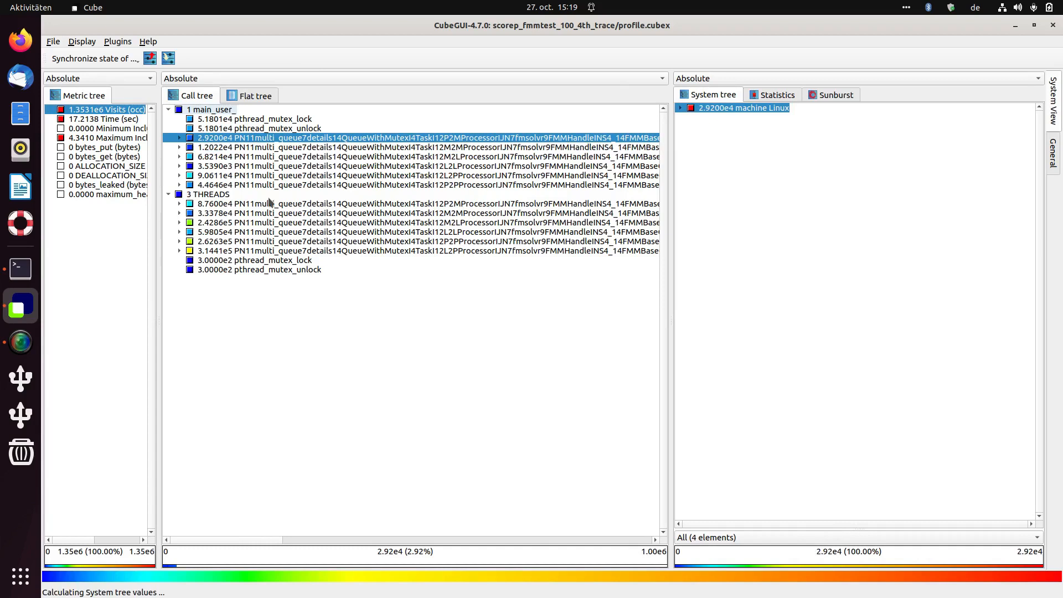
{"action": "mouse_move", "coordinate": [252, 541]}
{"action": "left_mouse_down"}
{"action": "mouse_move", "coordinate": [636, 555]}
{"action": "mouse_move", "coordinate": [232, 538]}
{"action": "left_mouse_up"}
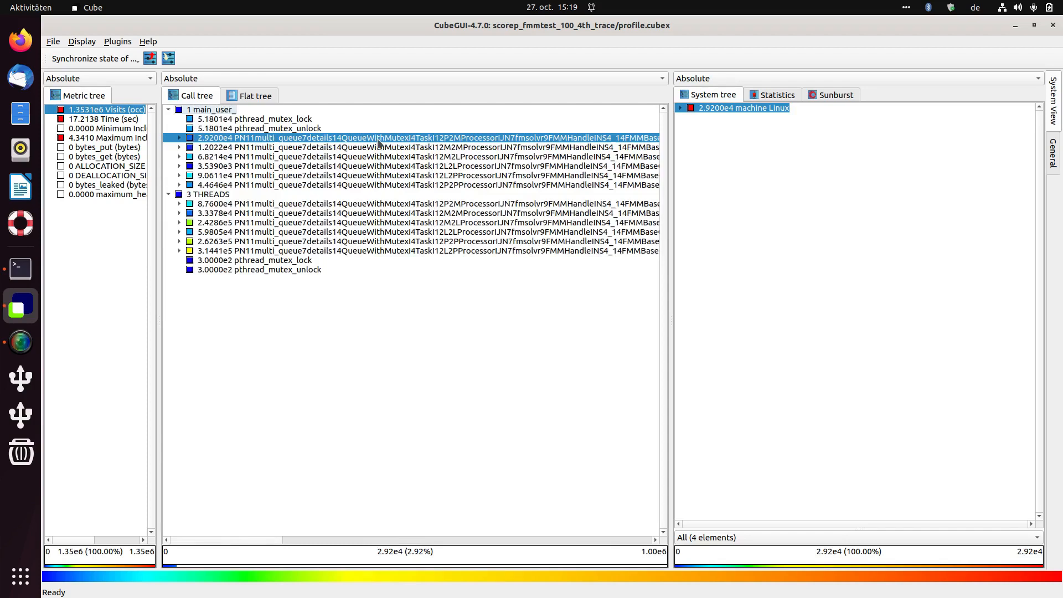
Show the info for the first PN11multi_queue function under main_user_, enlarging the details area and the call tree to compare its names
{"action": "right_click", "coordinate": [357, 142]}
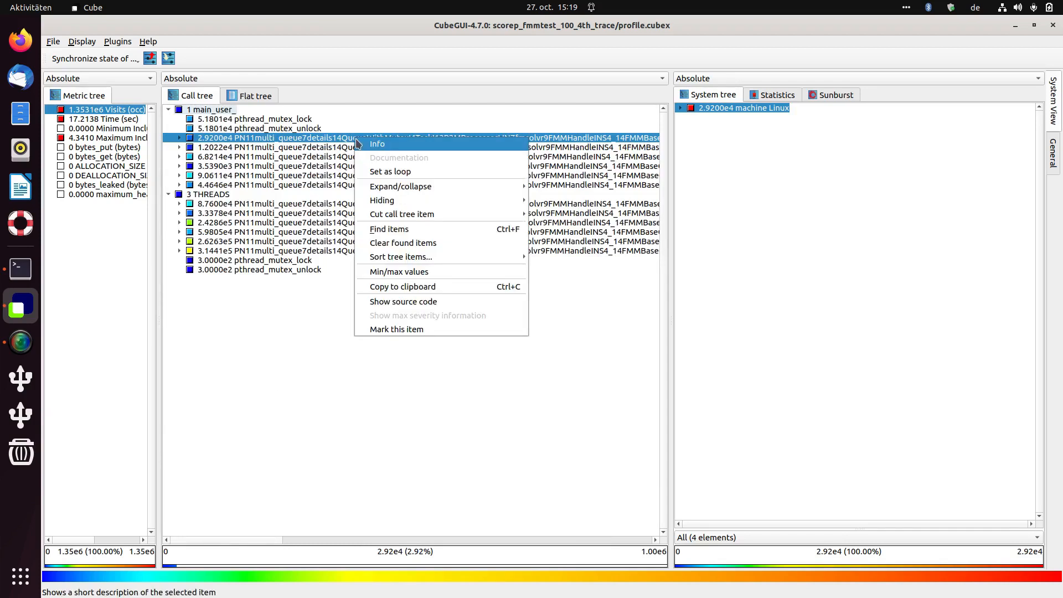
{"action": "left_click", "coordinate": [377, 143]}
{"action": "left_click_drag", "start_coordinate": [669, 138], "coordinate": [424, 136]}
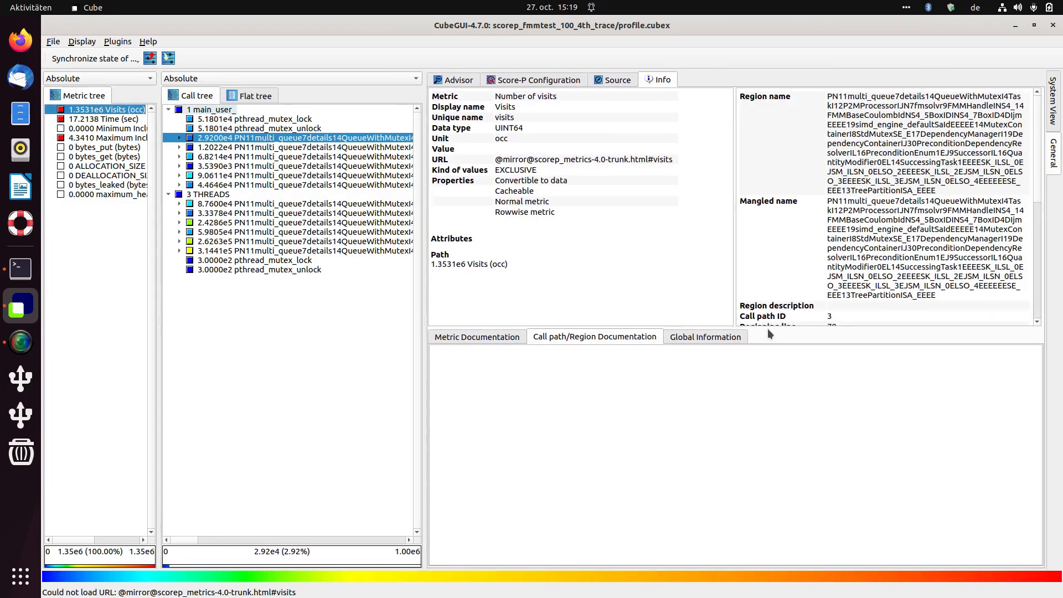
{"action": "left_click_drag", "start_coordinate": [772, 326], "coordinate": [772, 487]}
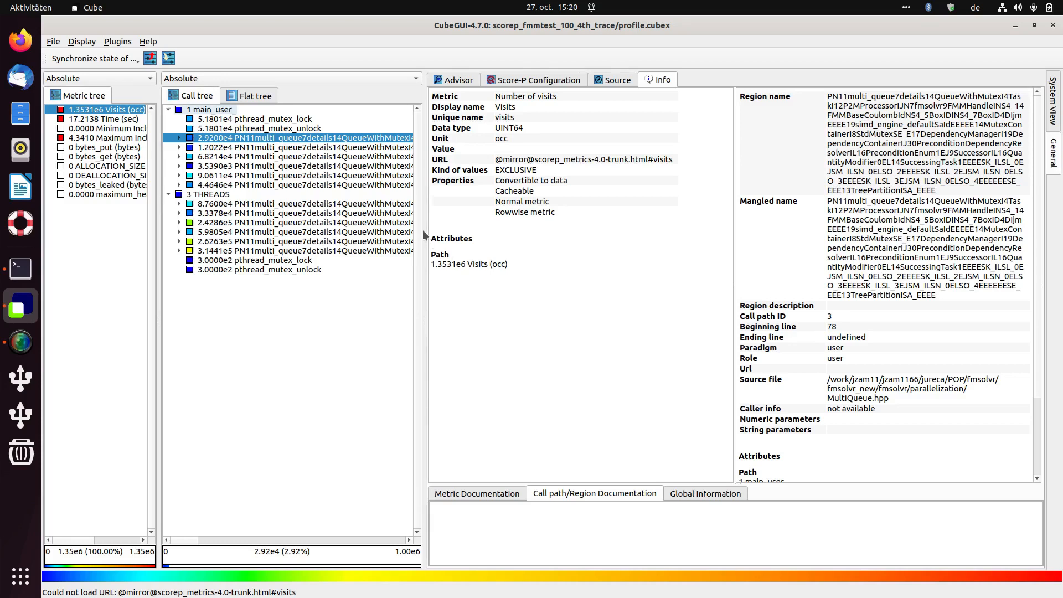
{"action": "left_click_drag", "start_coordinate": [425, 233], "coordinate": [644, 233]}
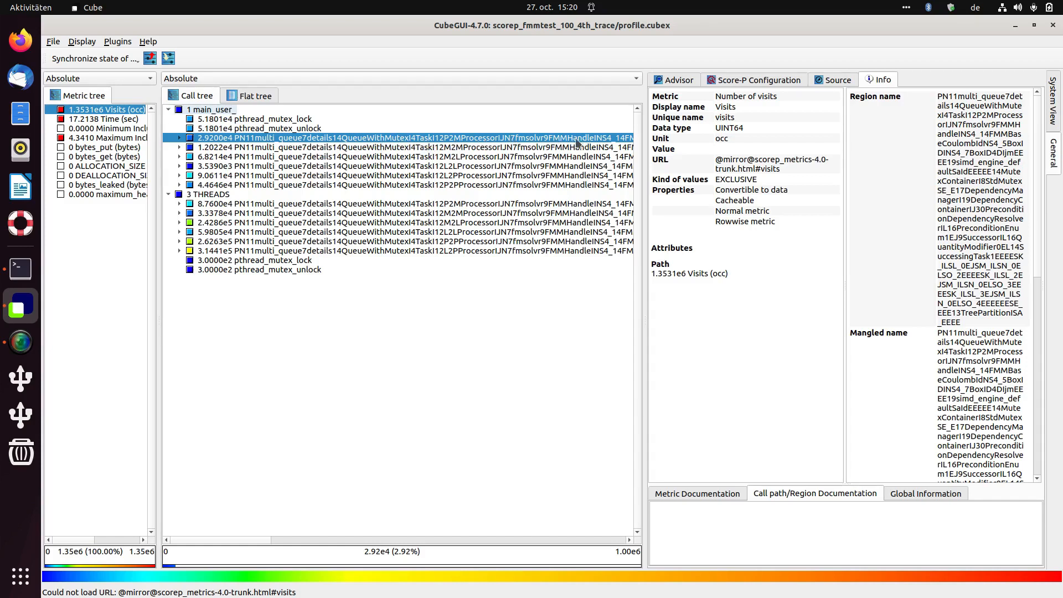
{"action": "left_click_drag", "start_coordinate": [257, 540], "coordinate": [225, 558]}
Switch to the Terminal's home-directory session and run ./Soft/Git/cubegui/vpath/_install/bin/cubegui-config --config-summary
{"action": "left_click", "coordinate": [21, 268]}
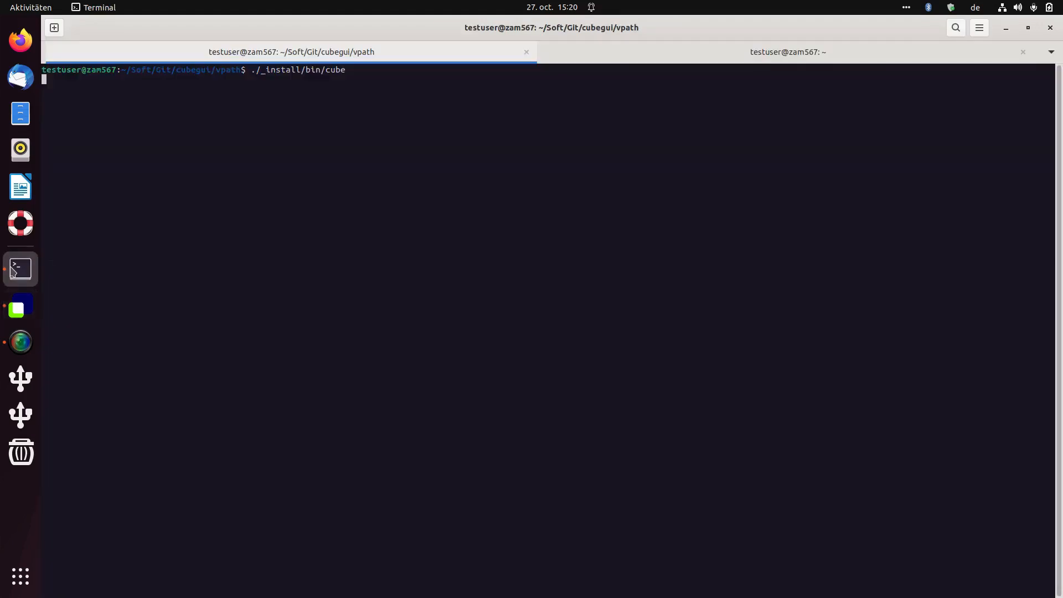
{"action": "left_click", "coordinate": [590, 57]}
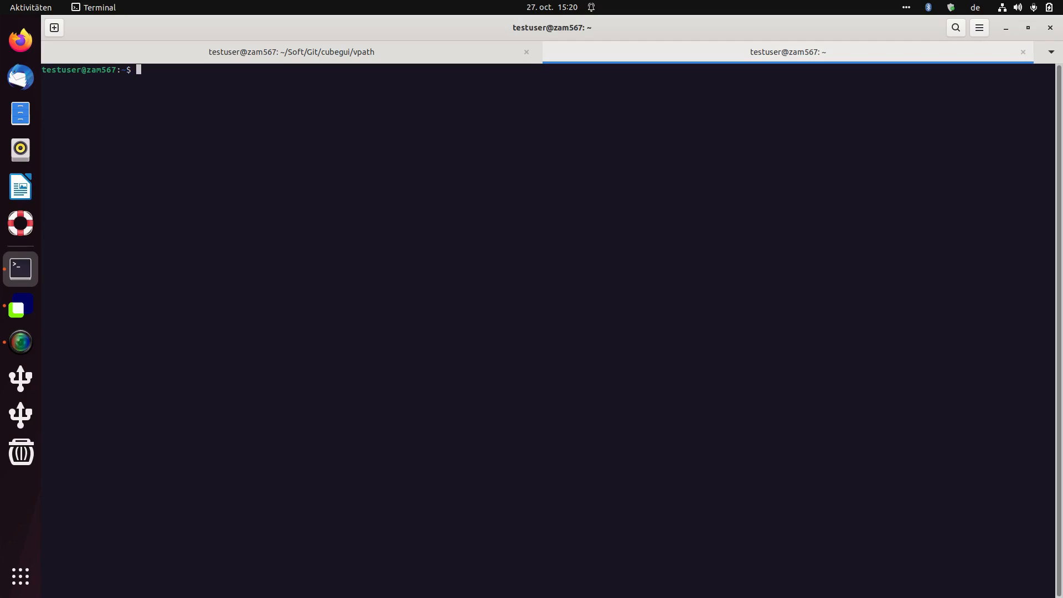
{"action": "type", "text": "./Soft/Git/cubegui/vpath/_install/bin/cubegui-config --config-summary"}
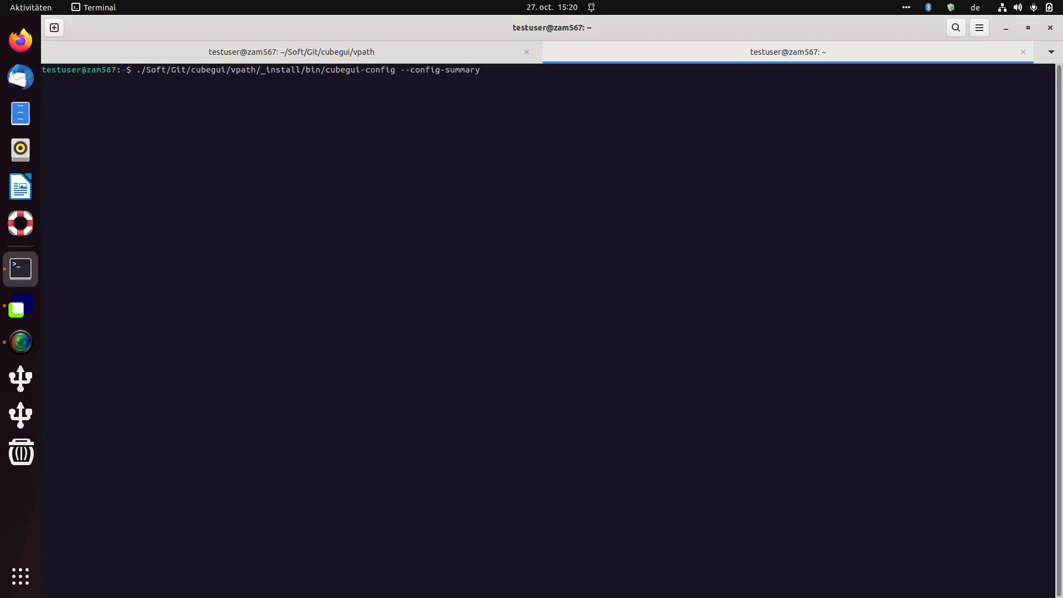
{"action": "key", "text": "Return"}
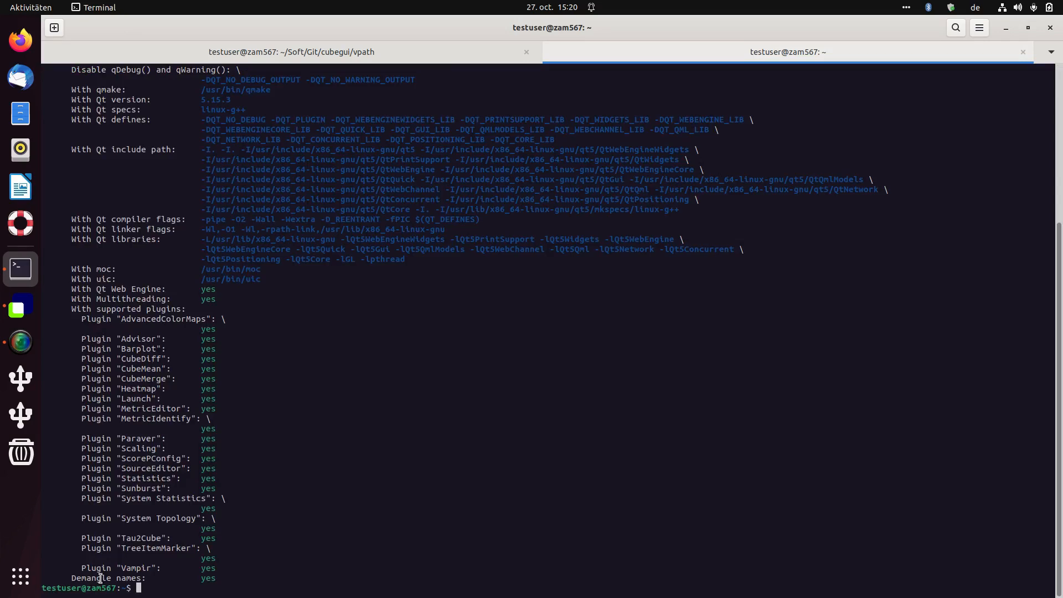
Check the "Demangle names" entry at the end of the configuration summary
{"action": "triple_click", "coordinate": [226, 579]}
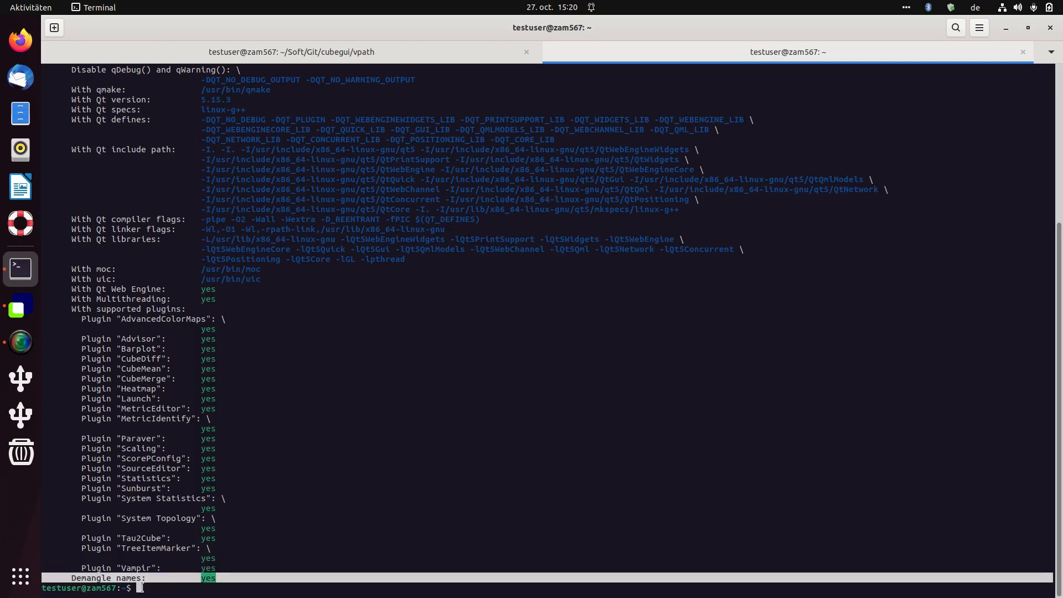
{"action": "left_click", "coordinate": [88, 578]}
{"action": "left_click_drag", "start_coordinate": [67, 578], "coordinate": [162, 578]}
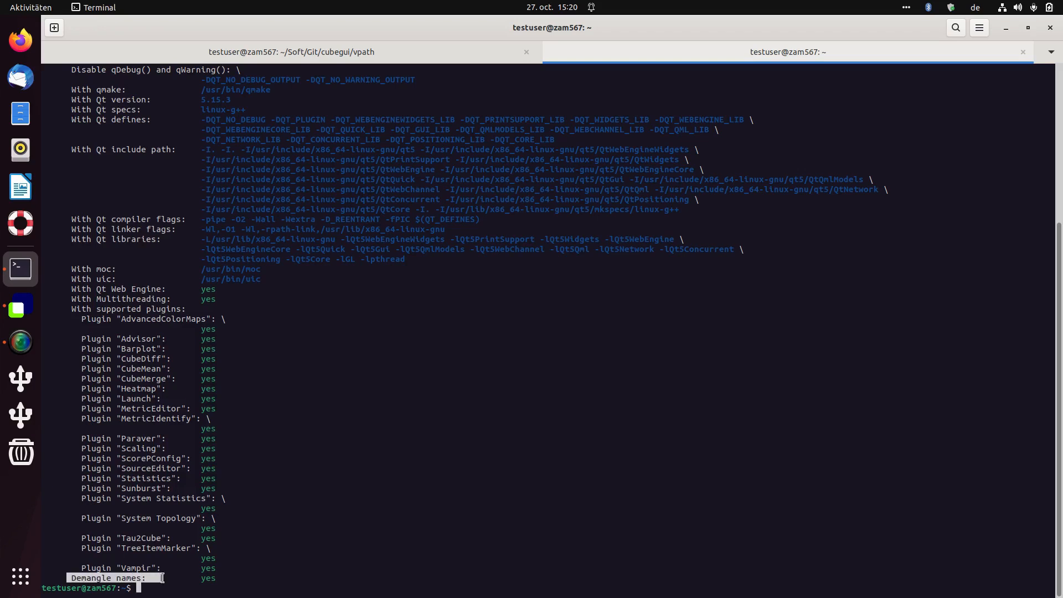
{"action": "left_click", "coordinate": [216, 579]}
{"action": "double_click", "coordinate": [216, 578]}
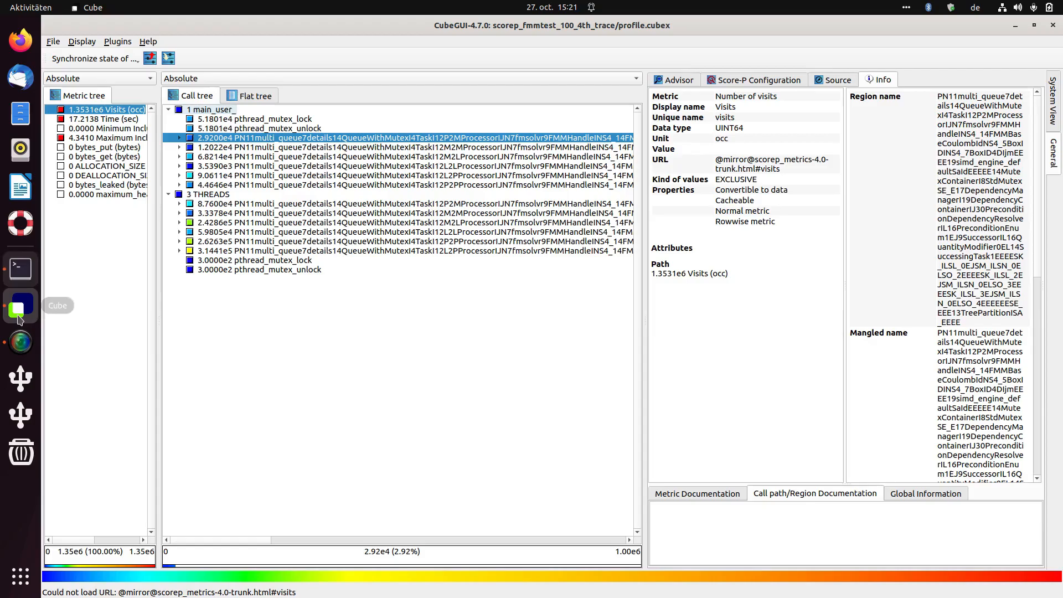
Switch back to Cube and enable Demangle Function Names for the trees
{"action": "left_click", "coordinate": [21, 307]}
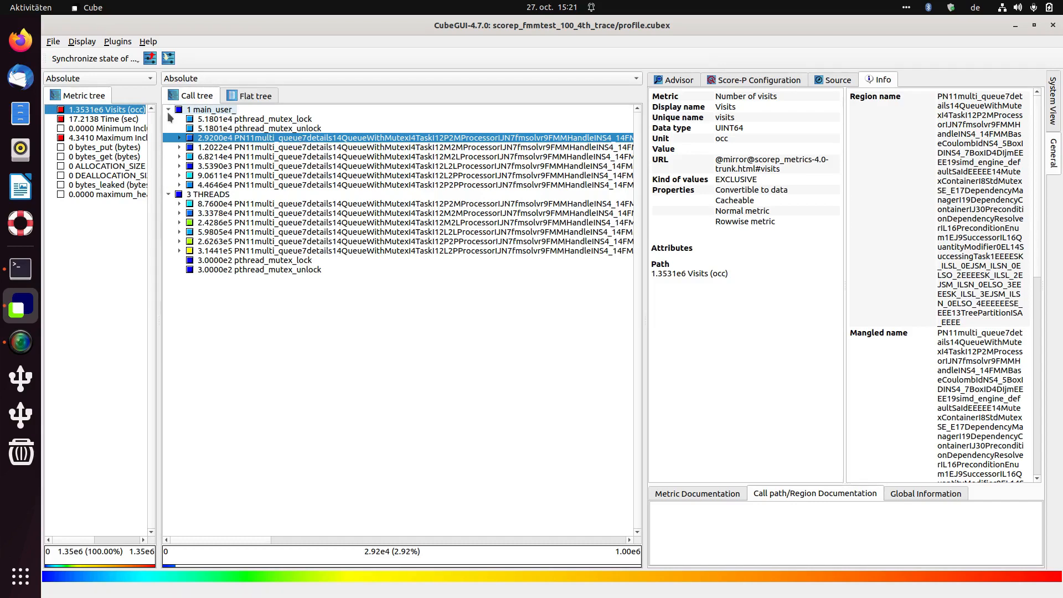
{"action": "left_click", "coordinate": [74, 44]}
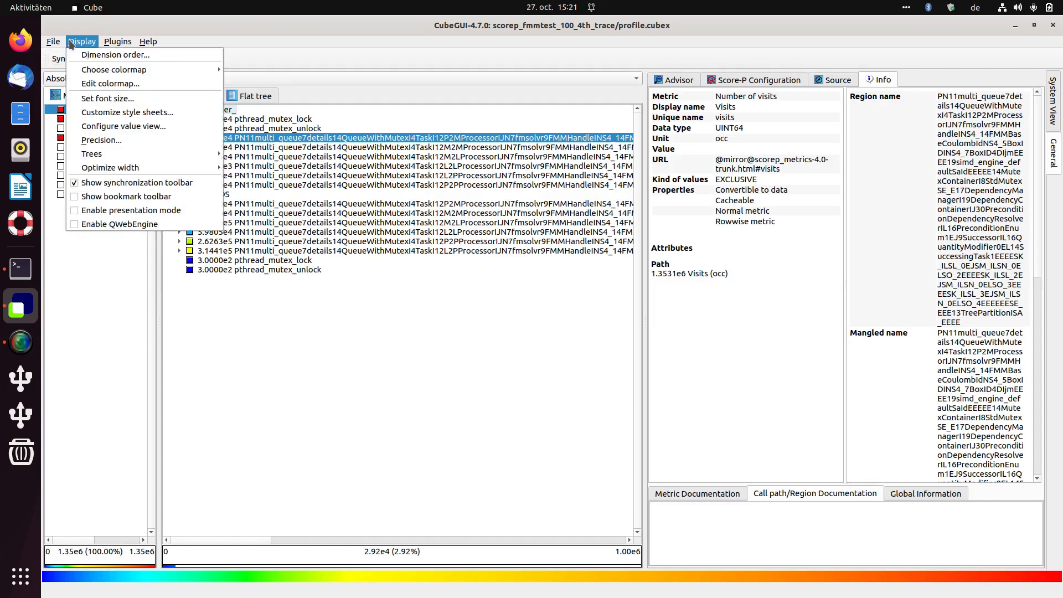
{"action": "mouse_move", "coordinate": [100, 154]}
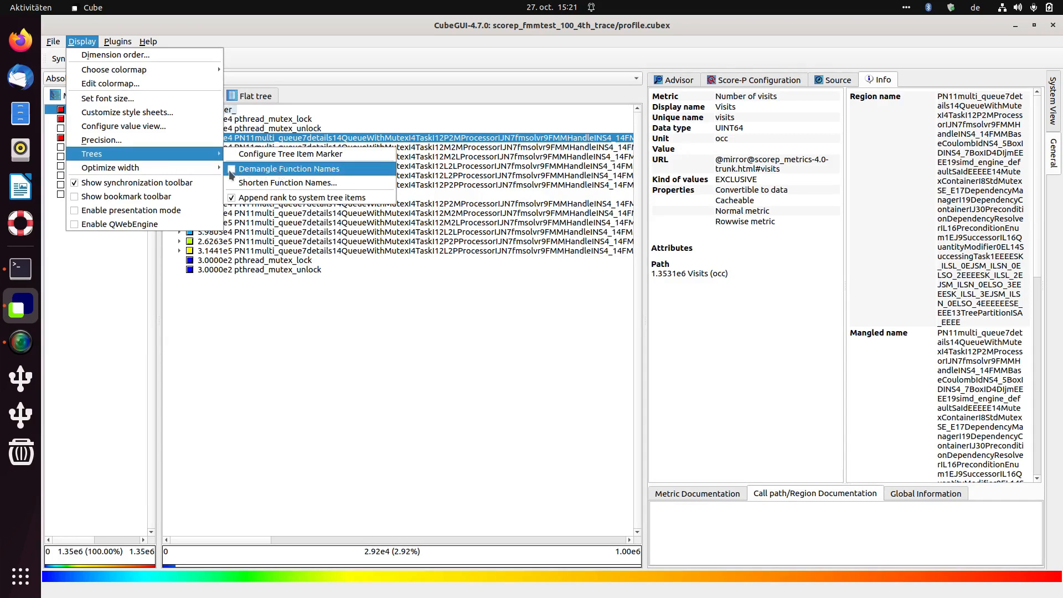
{"action": "left_click", "coordinate": [303, 173]}
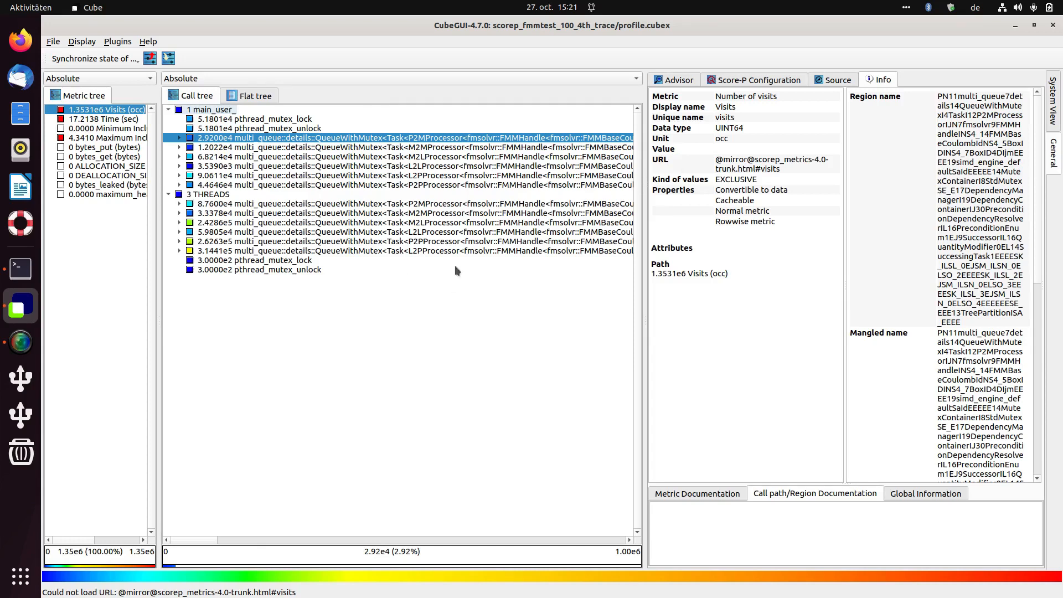
Widen the call tree and examine the demangled multi_queue function names under main_user_, including the P2MProcessor and M2MProcessor entries
{"action": "left_click_drag", "start_coordinate": [644, 166], "coordinate": [794, 166]}
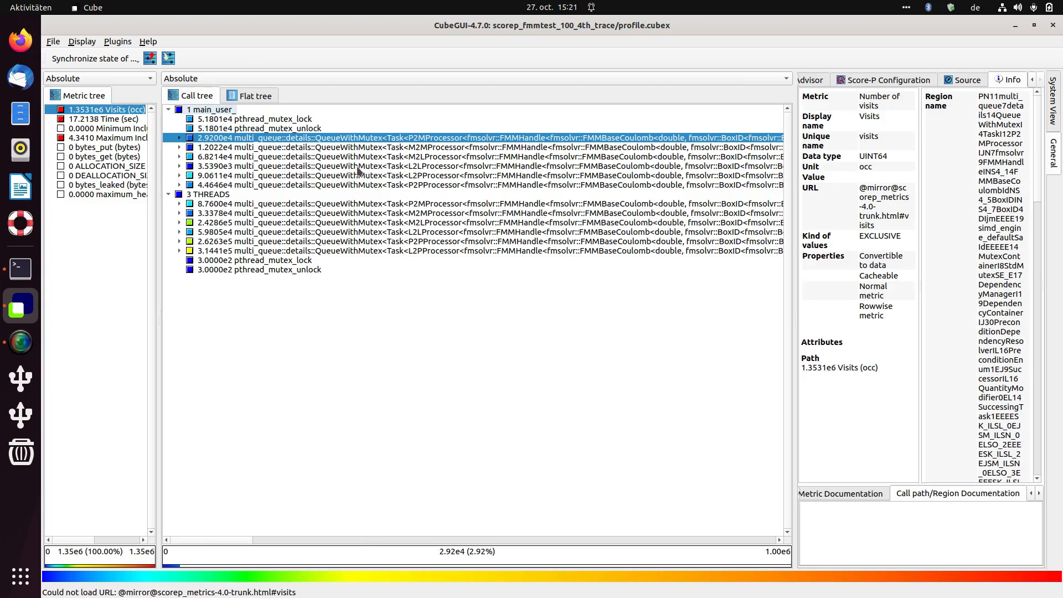
{"action": "left_click", "coordinate": [360, 149]}
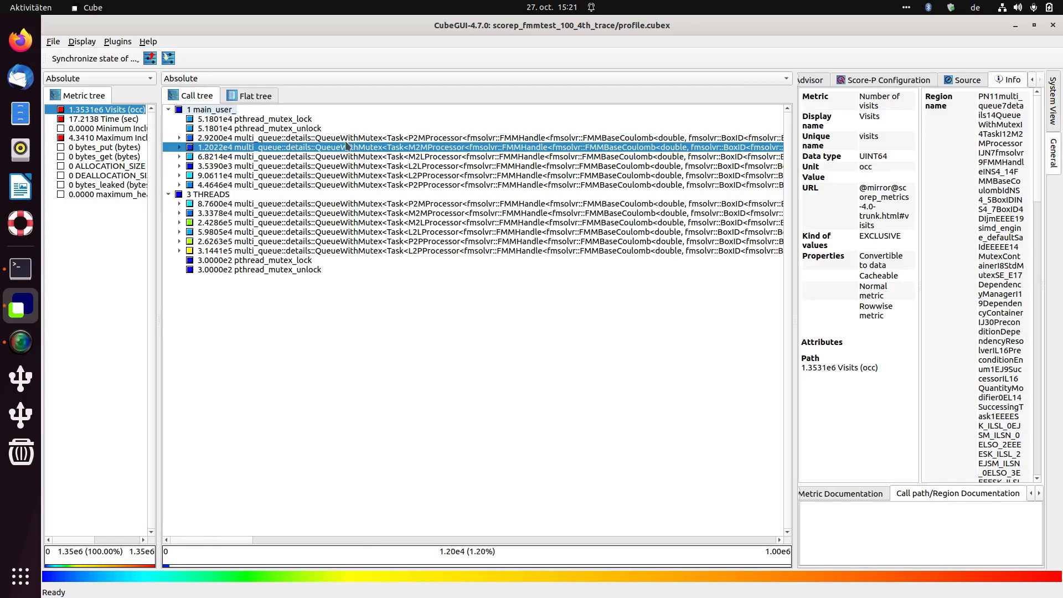
{"action": "left_click", "coordinate": [347, 139]}
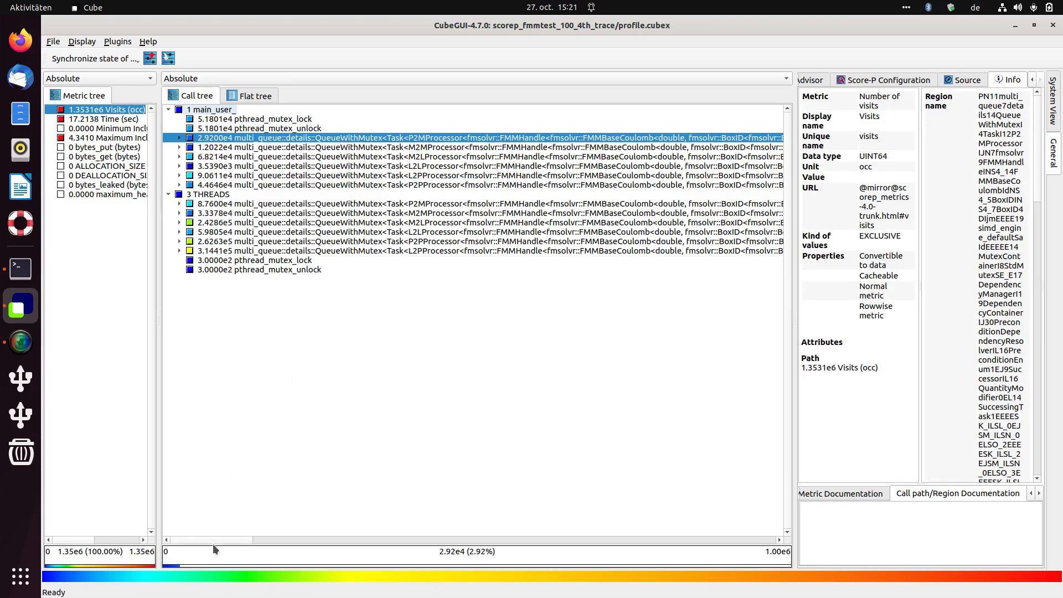
{"action": "mouse_move", "coordinate": [214, 541]}
{"action": "left_mouse_down"}
{"action": "mouse_move", "coordinate": [747, 546]}
{"action": "mouse_move", "coordinate": [205, 546]}
{"action": "left_mouse_up"}
{"action": "left_click_drag", "start_coordinate": [793, 215], "coordinate": [754, 248]}
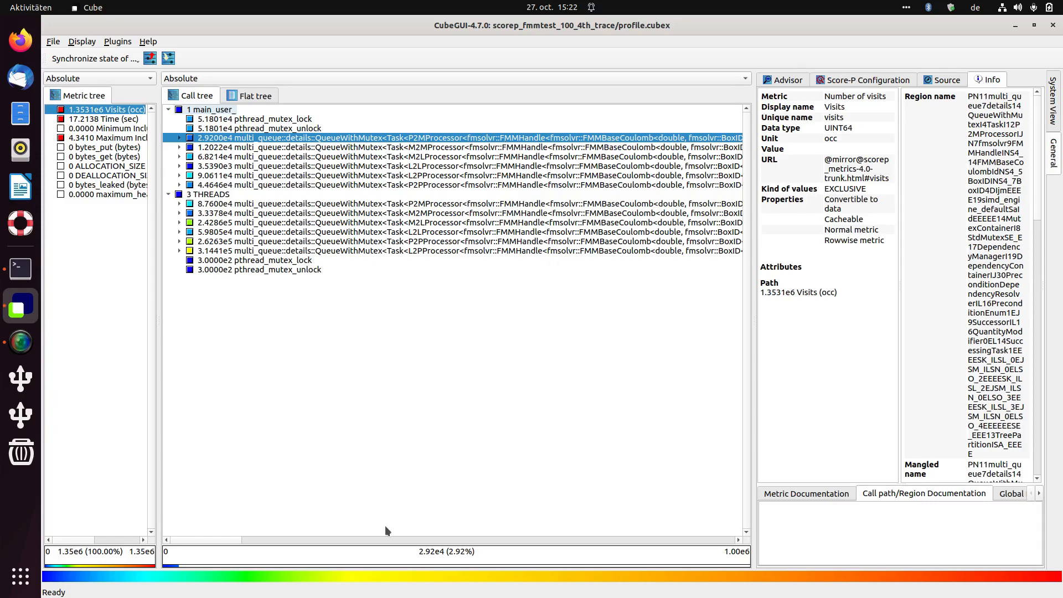
{"action": "left_click_drag", "start_coordinate": [232, 540], "coordinate": [174, 540]}
{"action": "left_click_drag", "start_coordinate": [228, 539], "coordinate": [194, 541]}
Open the recent file scorep_gmsh_Ox64_trace/profile.cubex and expand its call tree from int main through GmshBatch and GModel::mesh to GenerateMesh
{"action": "left_click", "coordinate": [53, 43]}
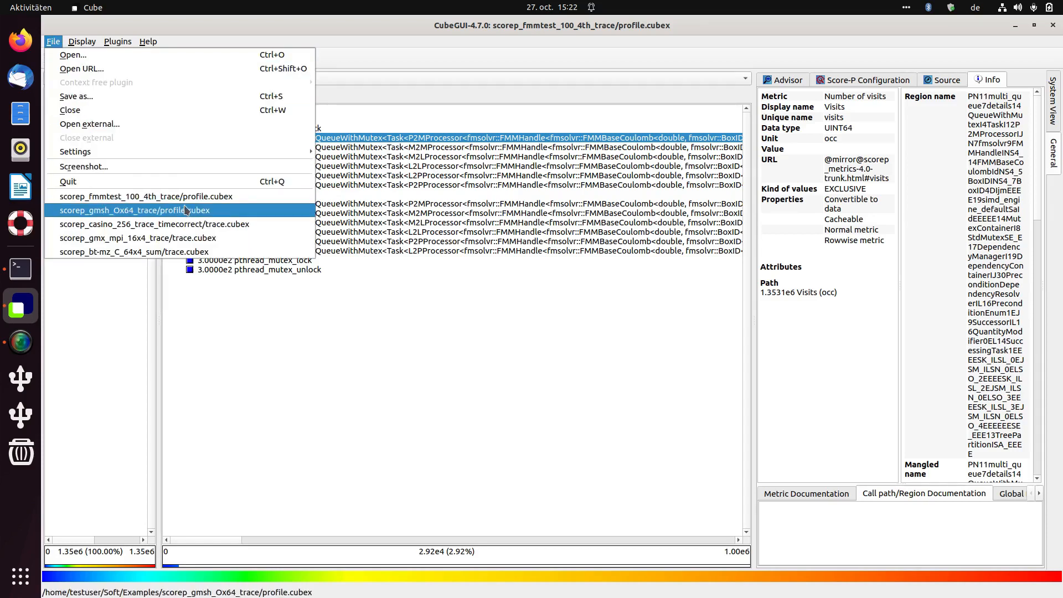
{"action": "left_click", "coordinate": [147, 210]}
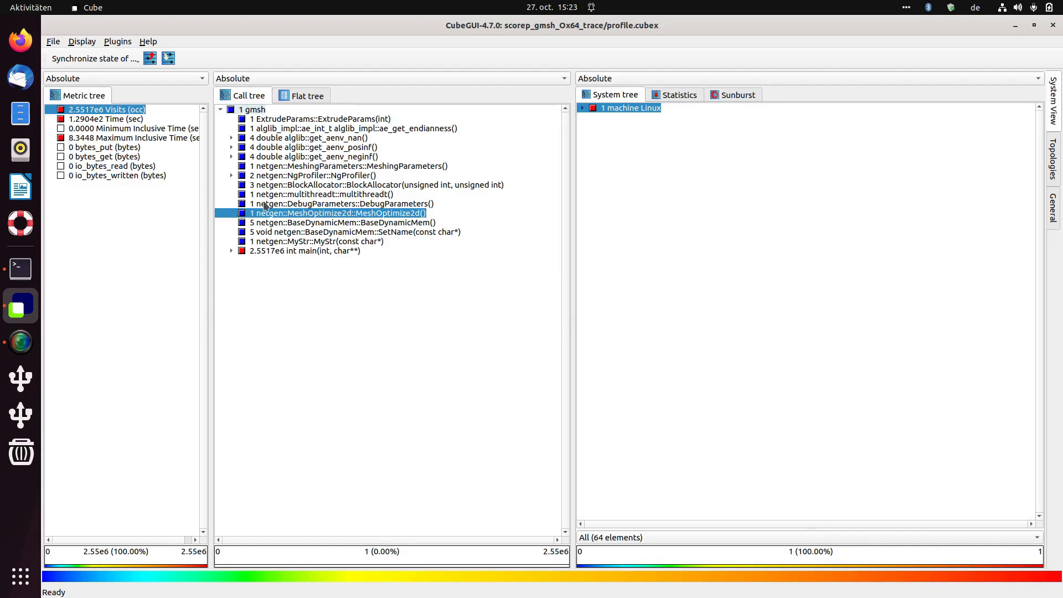
{"action": "left_click", "coordinate": [232, 251]}
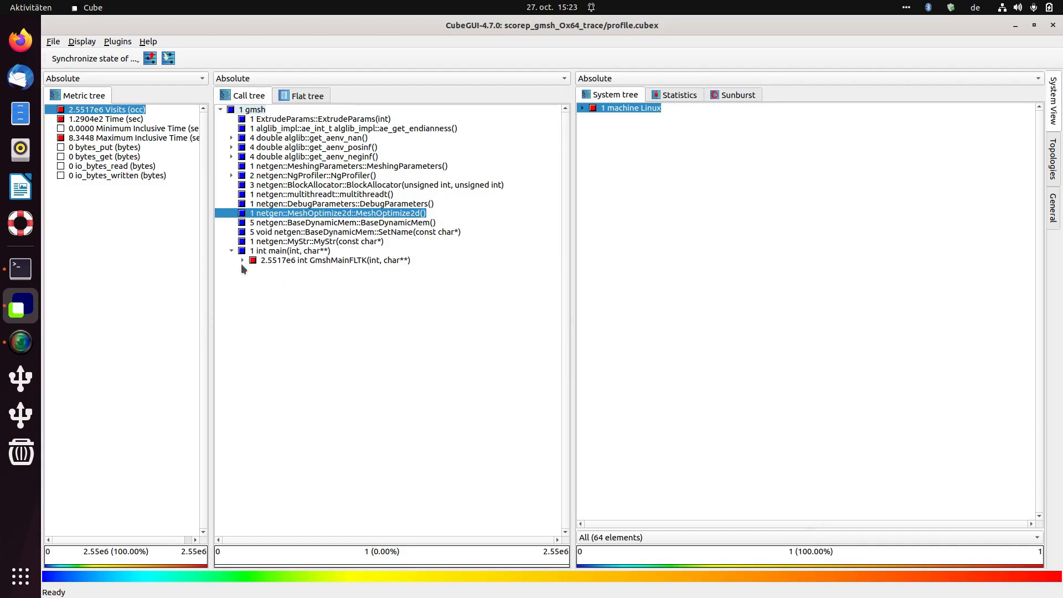
{"action": "left_click", "coordinate": [242, 261]}
{"action": "left_click", "coordinate": [253, 288]}
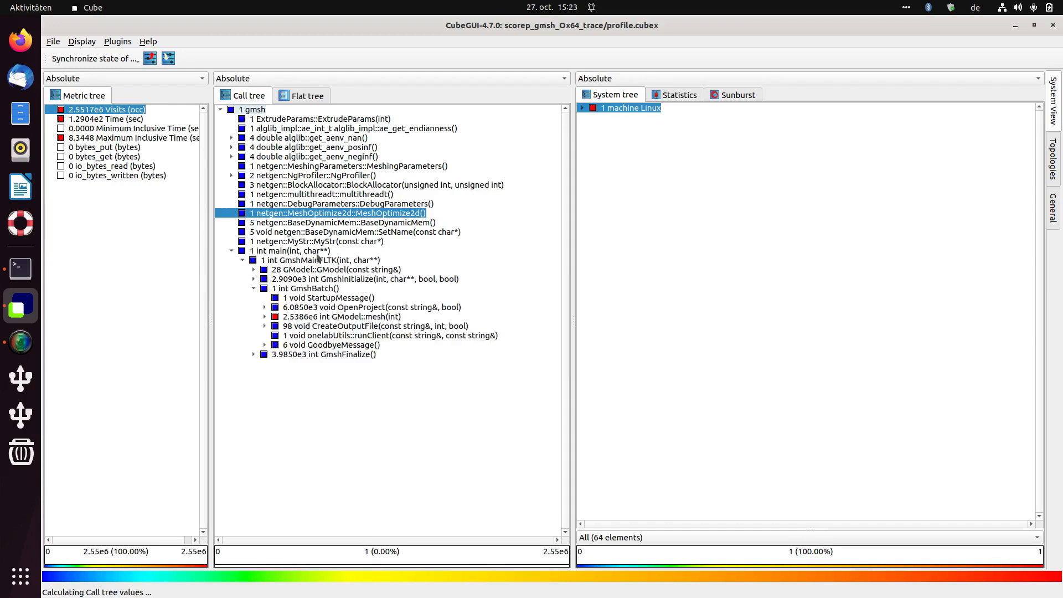
{"action": "left_click", "coordinate": [265, 317]}
{"action": "left_click", "coordinate": [276, 326]}
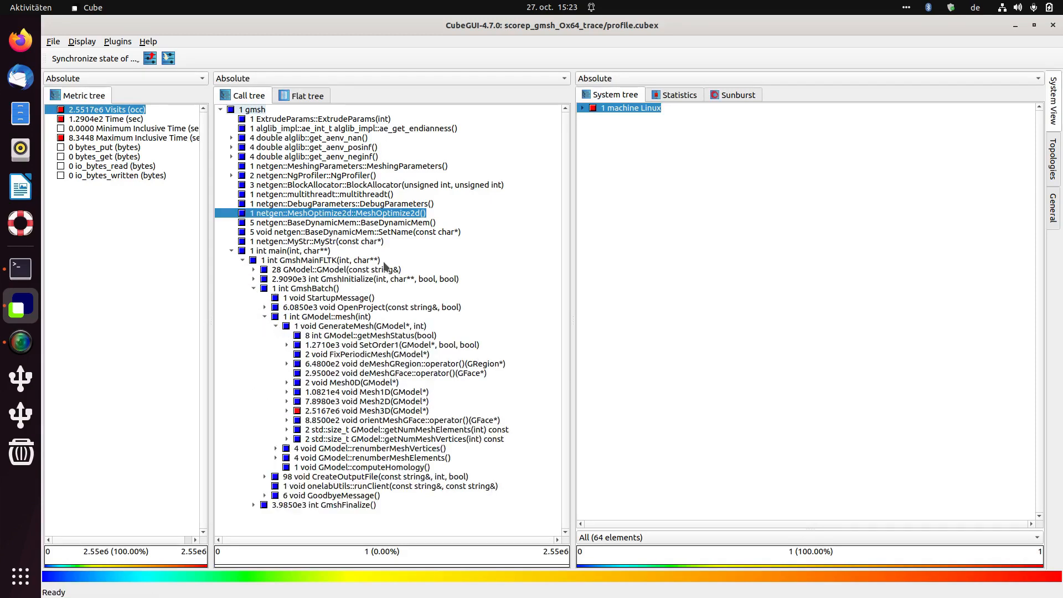
Examine the full signatures of Mesh1D, orientMeshGFace::operator() and GModel::getNumMeshElements under GenerateMesh
{"action": "left_click", "coordinate": [370, 392]}
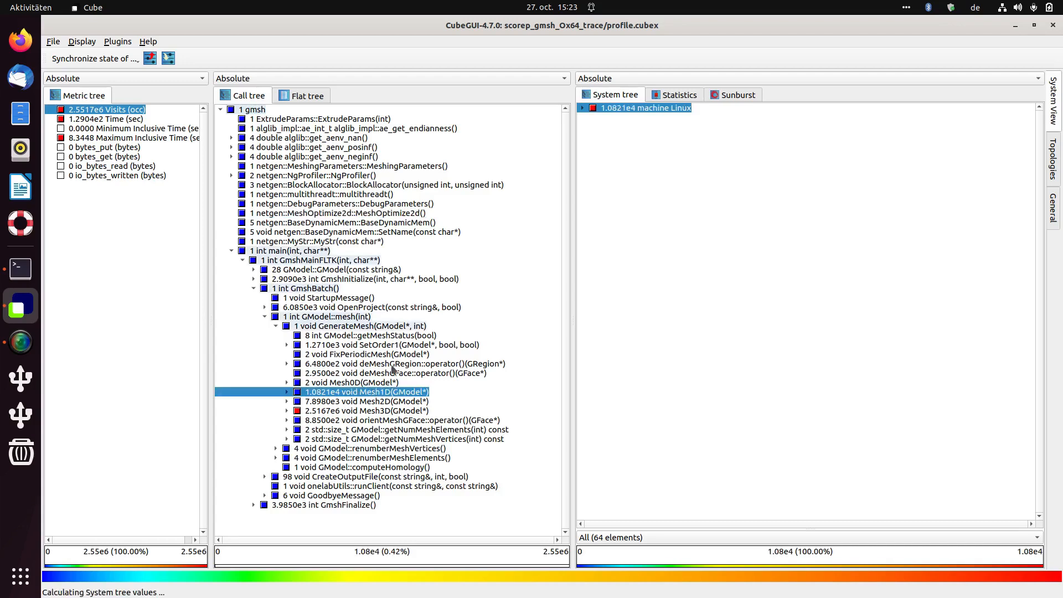
{"action": "left_click", "coordinate": [396, 422]}
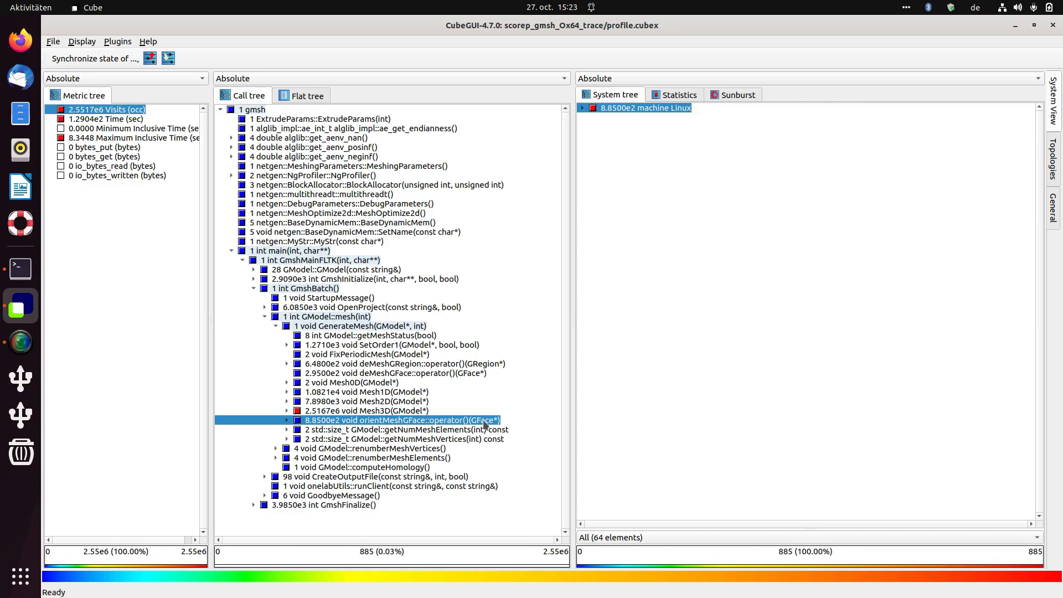
{"action": "left_click", "coordinate": [384, 431]}
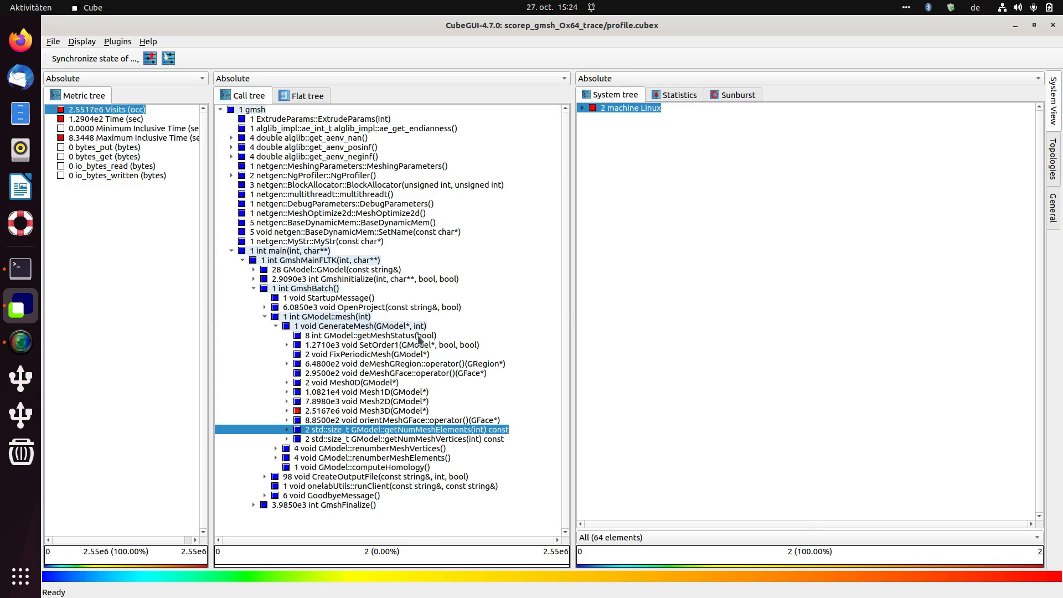
Open the function name shortening settings beside the call tree and apply hiding of the argument list
{"action": "left_click", "coordinate": [78, 43]}
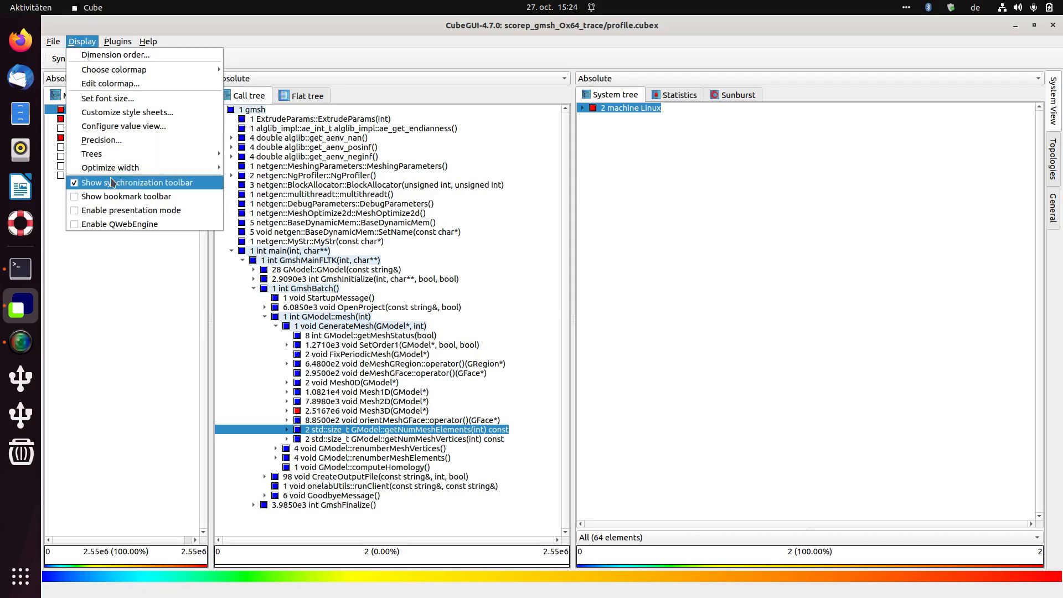
{"action": "mouse_move", "coordinate": [119, 157]}
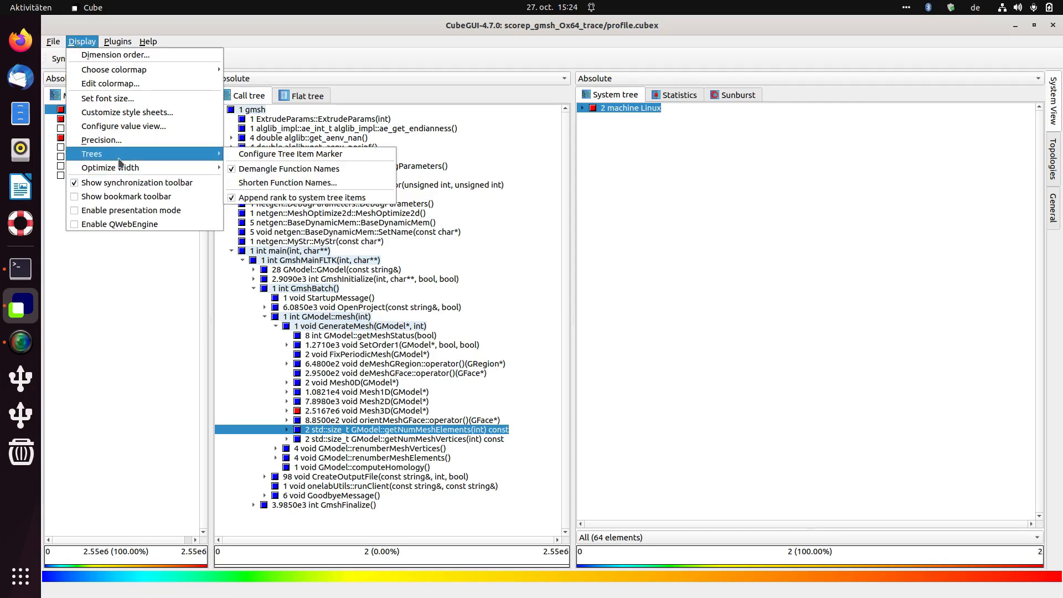
{"action": "left_click", "coordinate": [289, 188]}
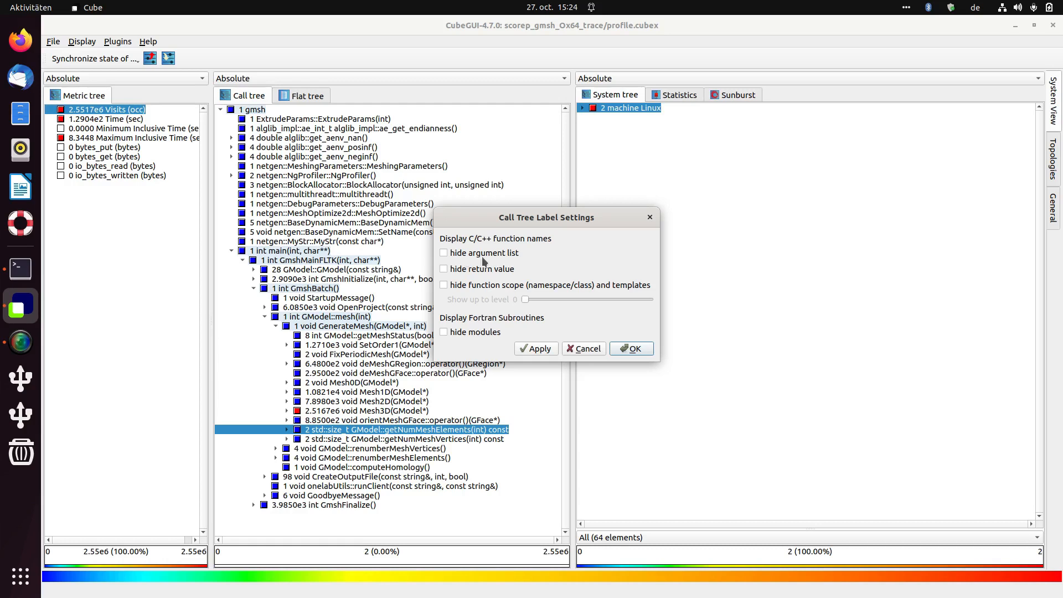
{"action": "left_click_drag", "start_coordinate": [509, 220], "coordinate": [658, 164]}
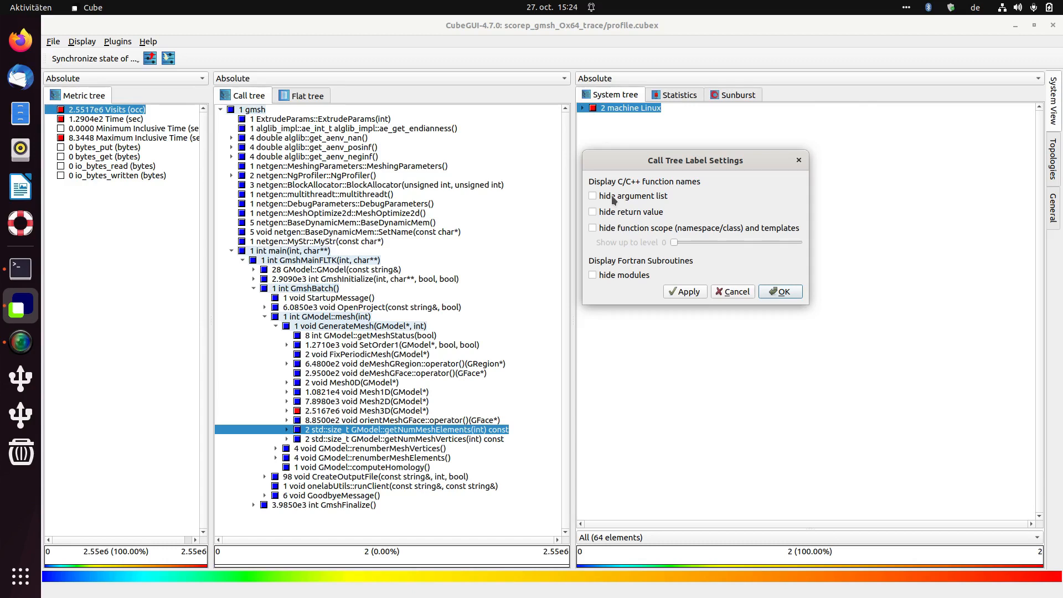
{"action": "left_click", "coordinate": [682, 292]}
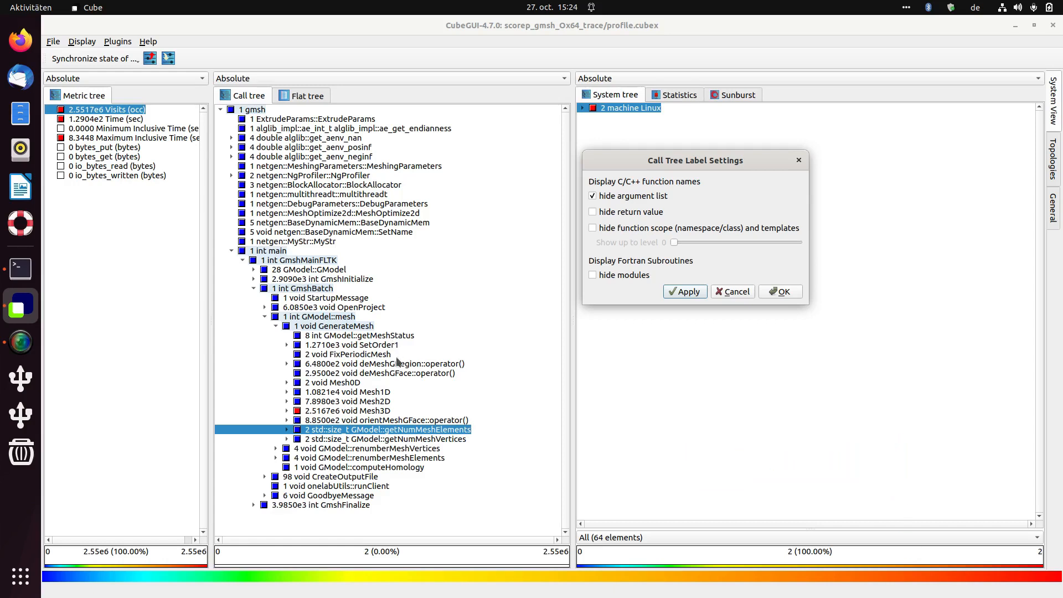
Examine the shortened Mesh1D, Mesh2D and Mesh3D entries under GenerateMesh
{"action": "left_click", "coordinate": [372, 412]}
{"action": "left_click", "coordinate": [372, 402]}
{"action": "left_click", "coordinate": [374, 392]}
{"action": "left_click", "coordinate": [375, 402]}
{"action": "left_click", "coordinate": [375, 412]}
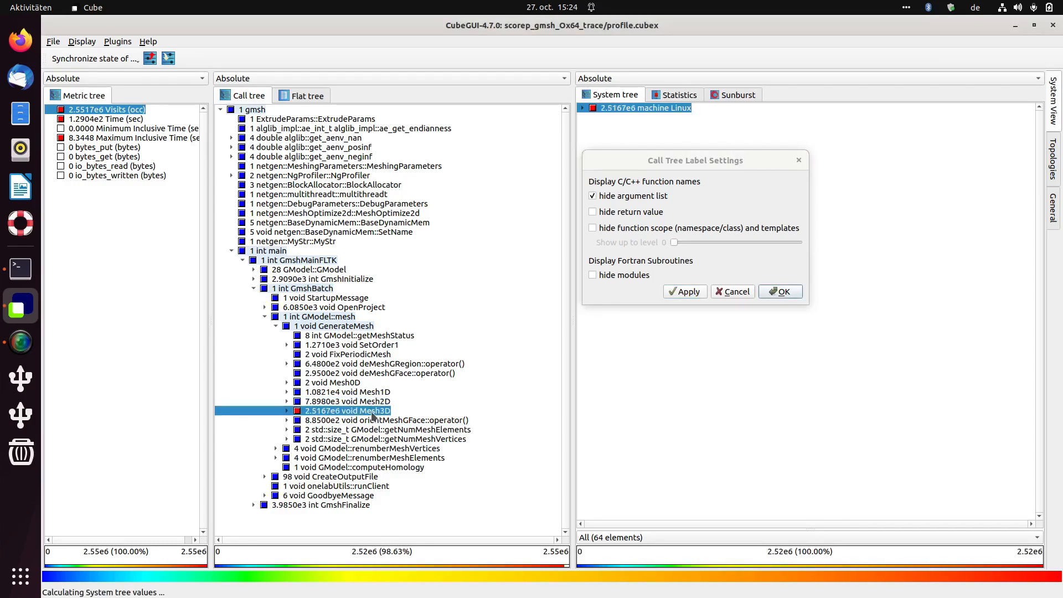
{"action": "left_click", "coordinate": [379, 402]}
{"action": "left_click", "coordinate": [376, 393]}
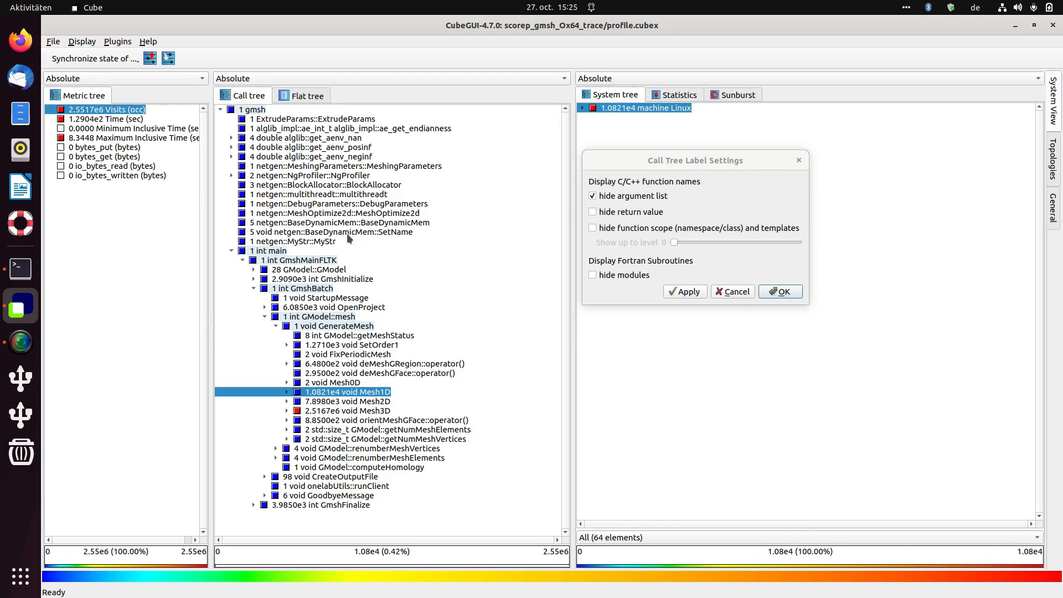
Hide return values in the call tree labels, and apply hiding of function scope and templates with scope shown up to level 4
{"action": "left_click", "coordinate": [621, 211]}
{"action": "left_click", "coordinate": [689, 292]}
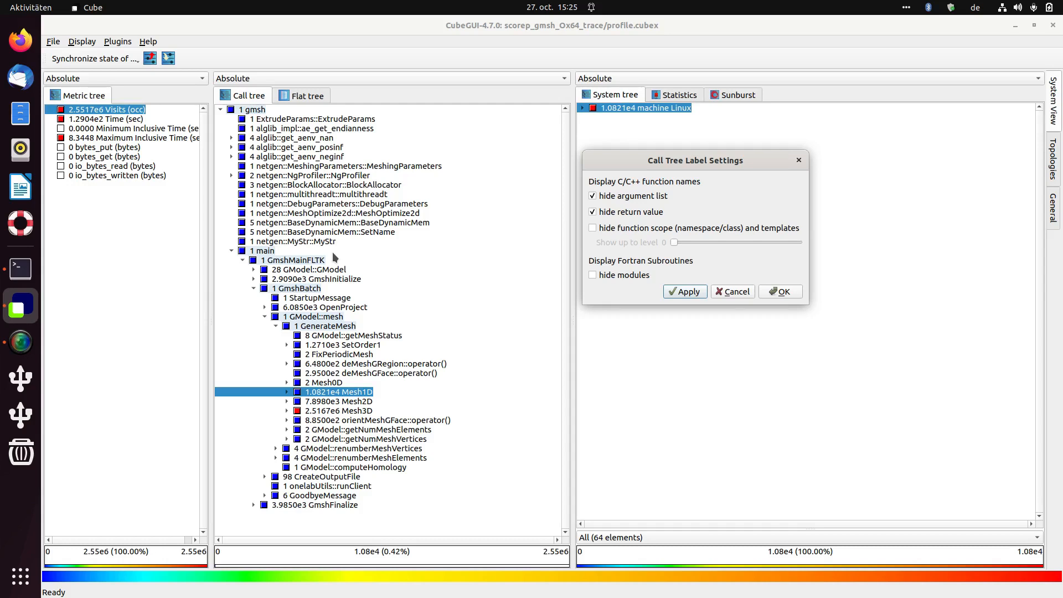
{"action": "left_click", "coordinate": [627, 229]}
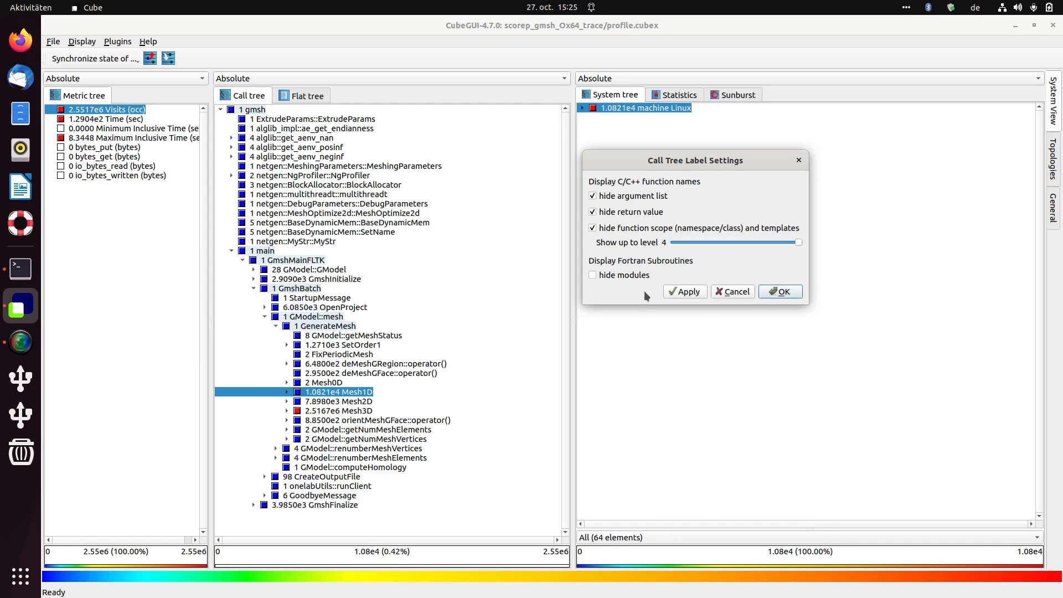
{"action": "left_click", "coordinate": [612, 231]}
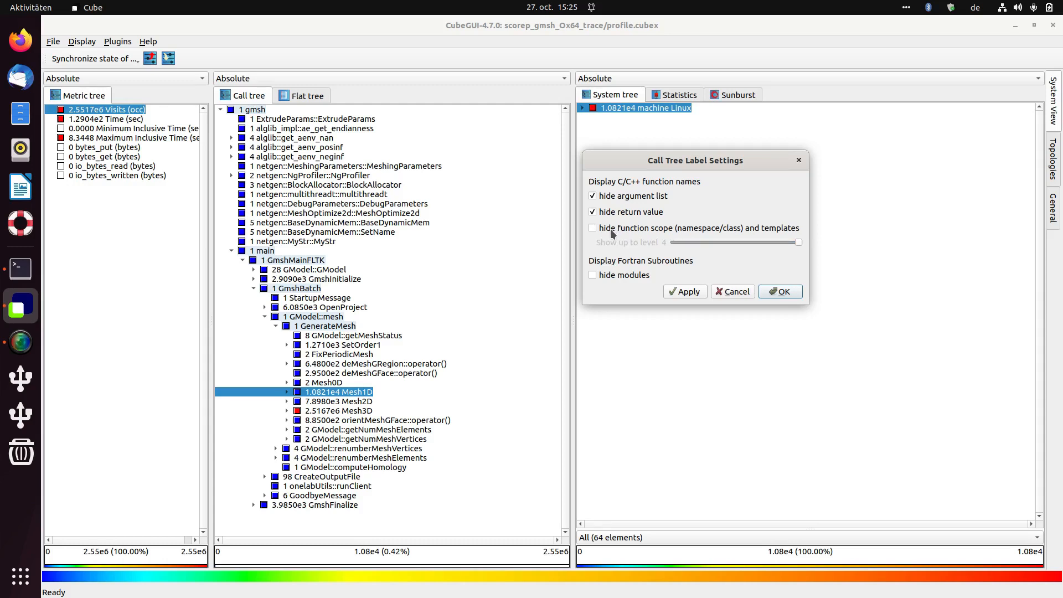
{"action": "left_click", "coordinate": [610, 229]}
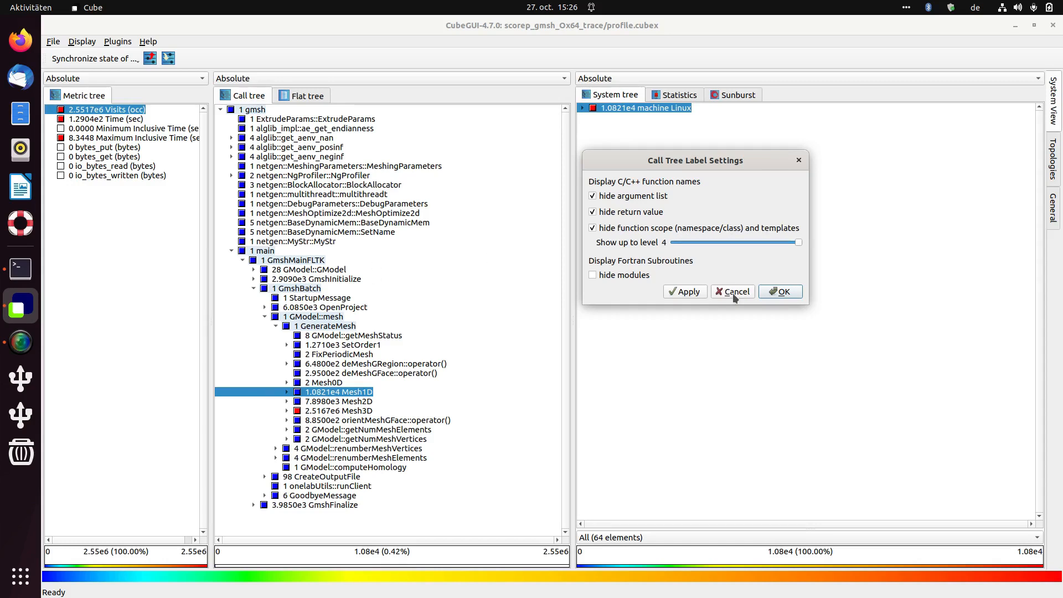
{"action": "left_click", "coordinate": [684, 294]}
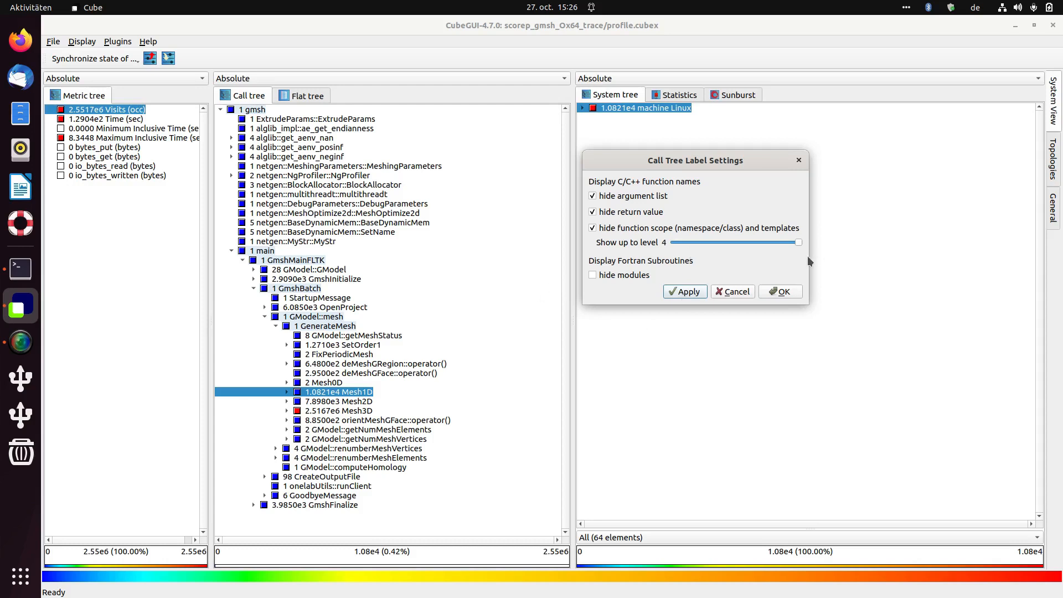
Lower the shown function scope level through 2 and 1 down to 0, applying the settings to the call tree along the way
{"action": "left_click", "coordinate": [799, 243]}
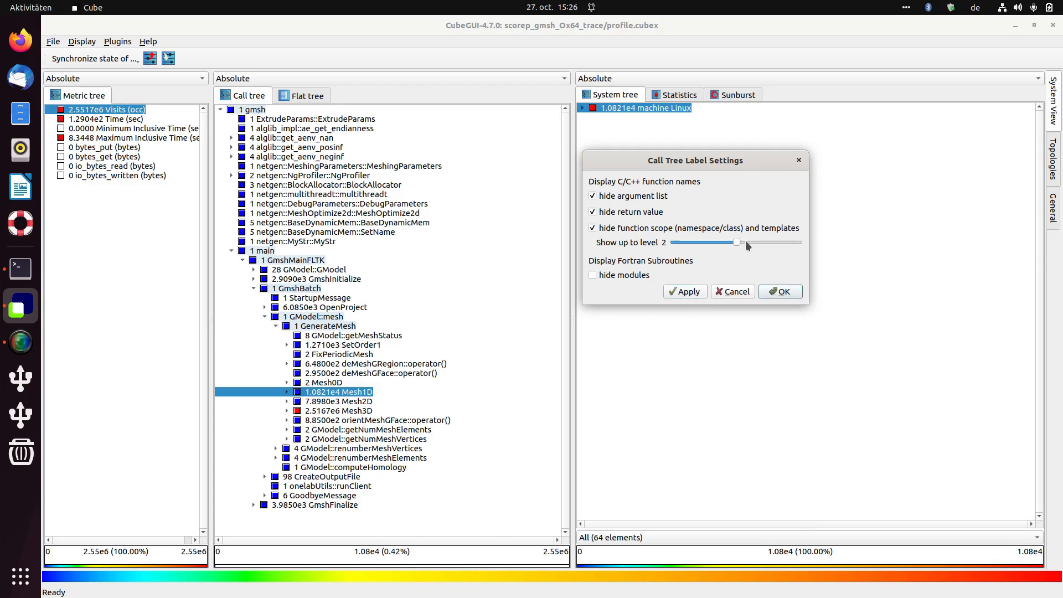
{"action": "left_click", "coordinate": [695, 294]}
{"action": "left_click", "coordinate": [767, 242]}
{"action": "left_click", "coordinate": [688, 291]}
{"action": "left_click", "coordinate": [739, 244]}
{"action": "left_click", "coordinate": [704, 242]}
{"action": "left_click", "coordinate": [699, 291]}
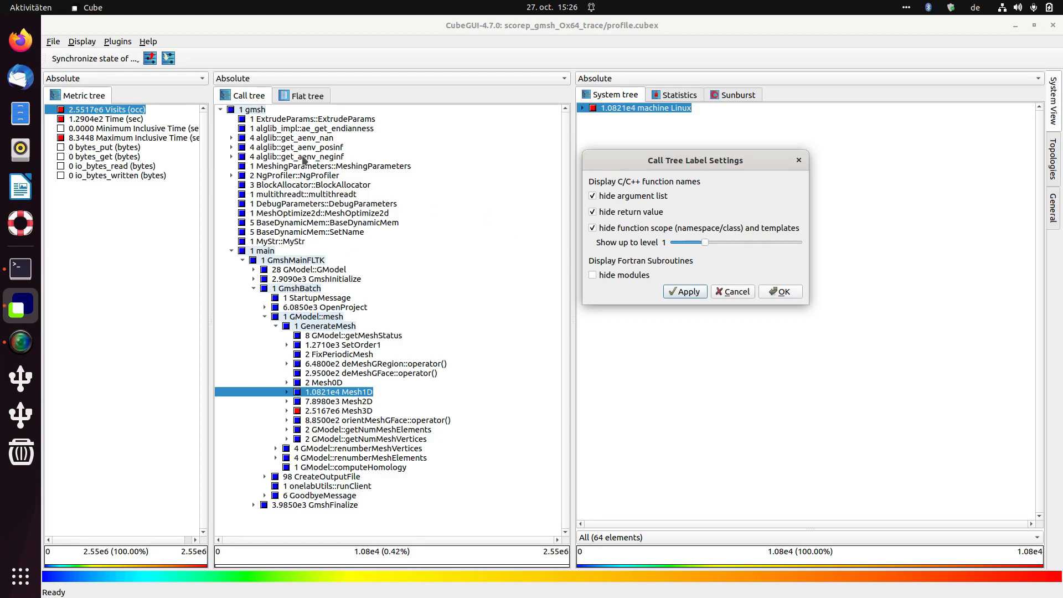
{"action": "left_click_drag", "start_coordinate": [702, 241], "coordinate": [670, 242]}
{"action": "left_click", "coordinate": [681, 292]}
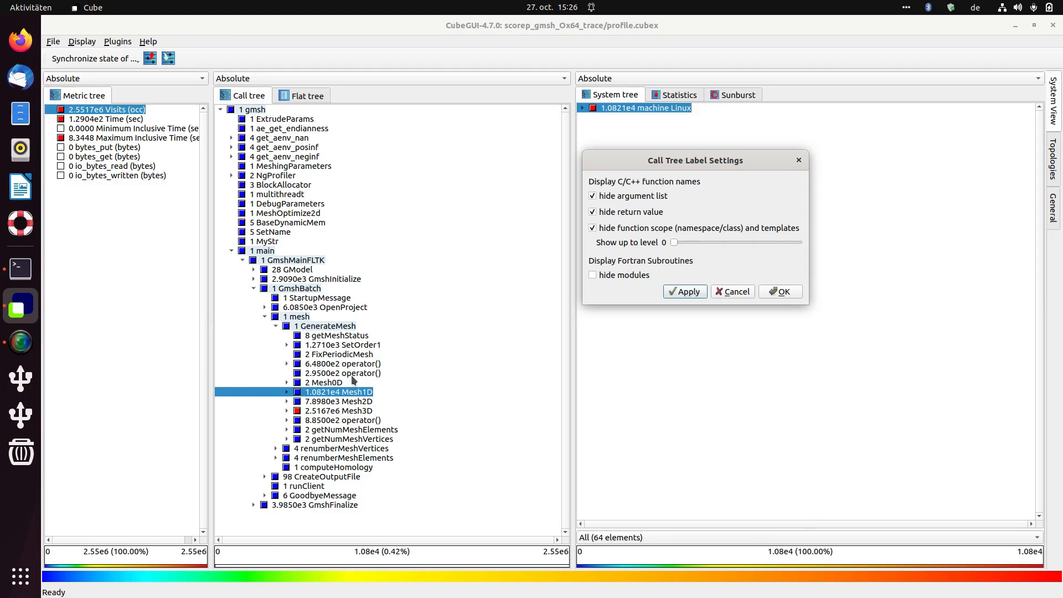
Compare the two adjacent operator() entries under GenerateMesh and accept the call tree label settings
{"action": "left_click", "coordinate": [340, 364]}
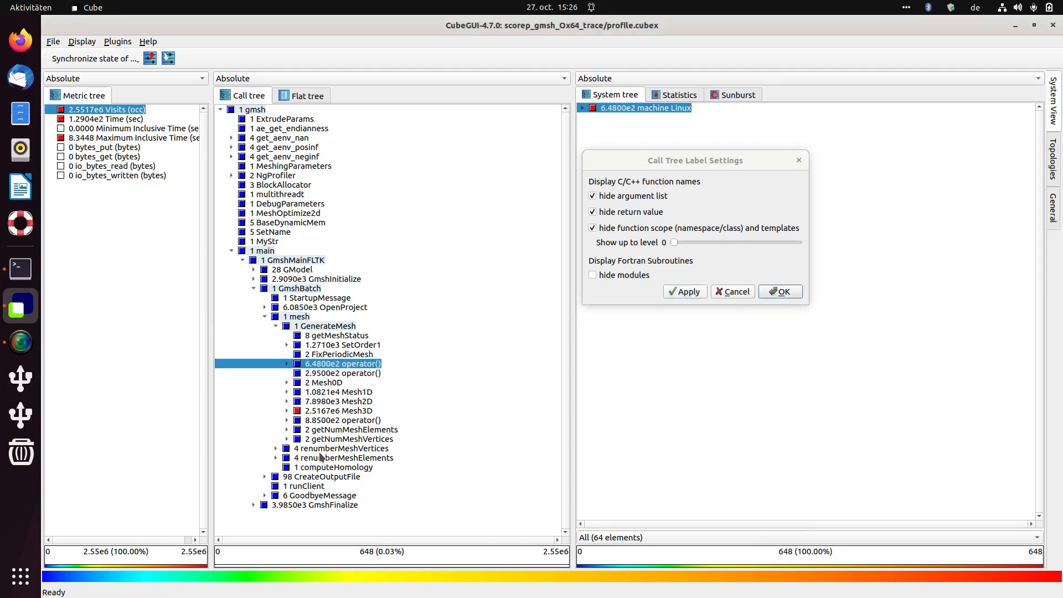
{"action": "left_click", "coordinate": [342, 373]}
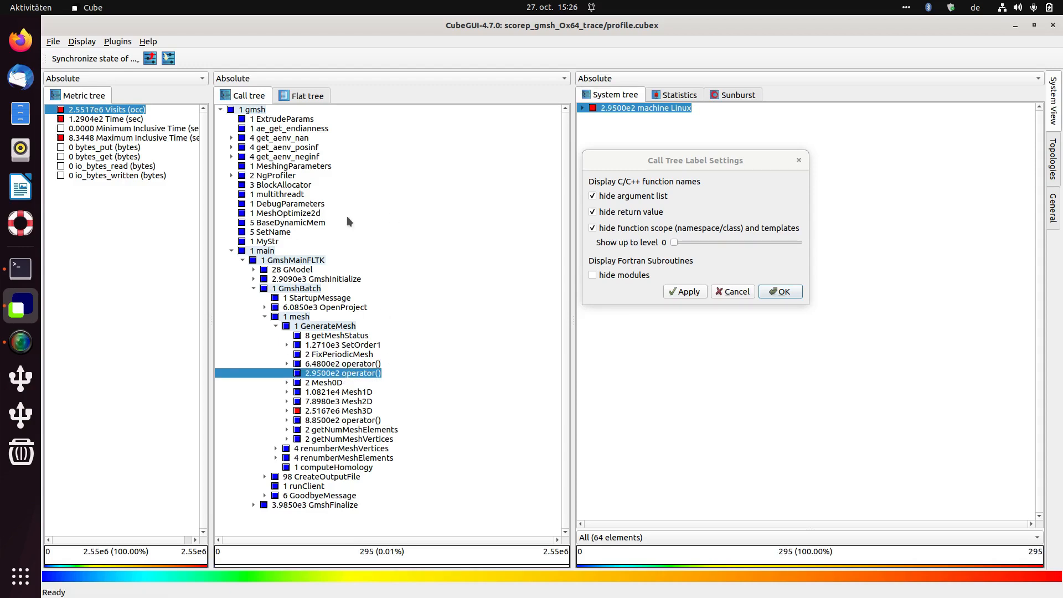
{"action": "left_click", "coordinate": [368, 365]}
{"action": "left_click", "coordinate": [366, 374]}
{"action": "left_click", "coordinate": [366, 364]}
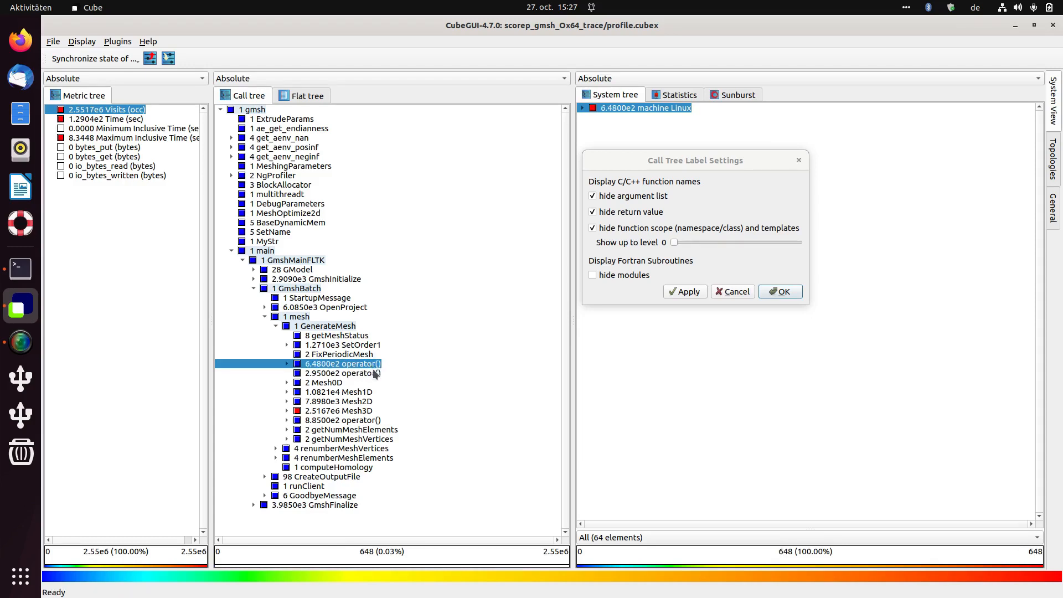
{"action": "left_click", "coordinate": [371, 374]}
{"action": "left_click", "coordinate": [781, 292]}
Show the info for the first operator() entry under GenerateMesh and compare its region and mangled names with the operator() entry directly below
{"action": "left_click", "coordinate": [364, 365]}
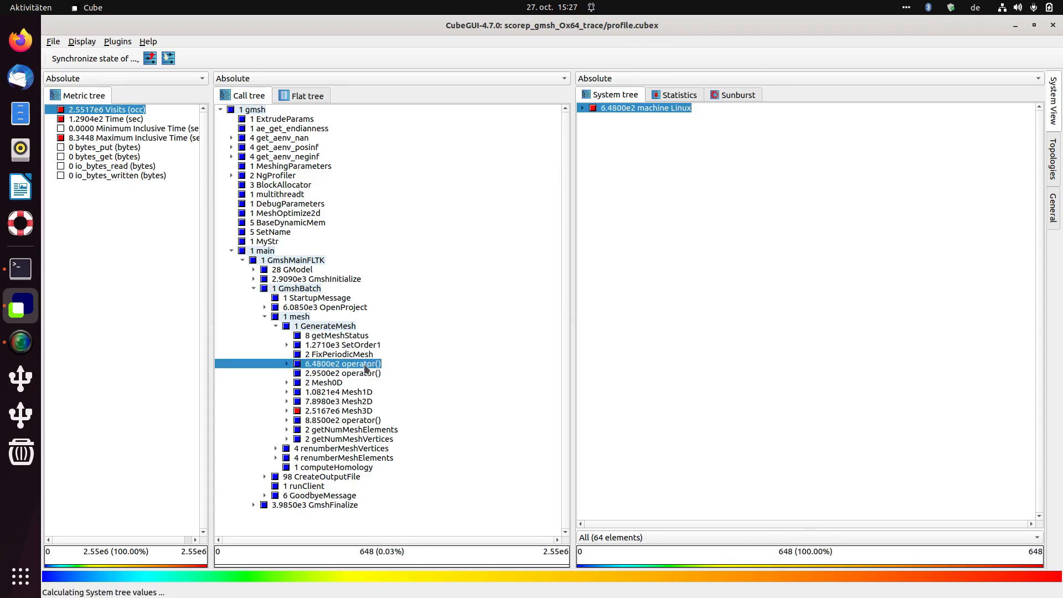
{"action": "right_click", "coordinate": [354, 370]}
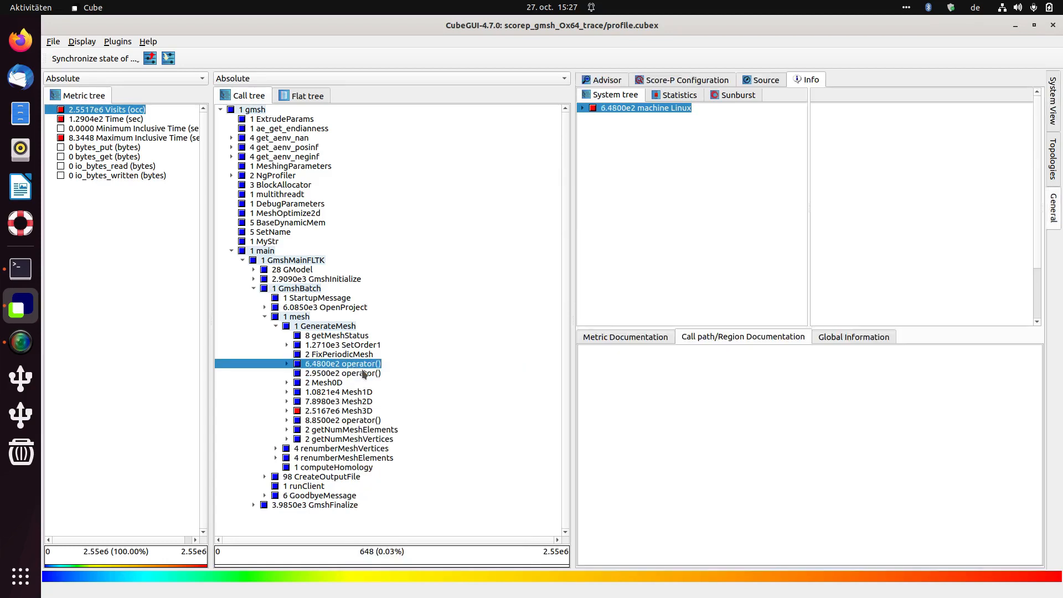
{"action": "left_click", "coordinate": [364, 372]}
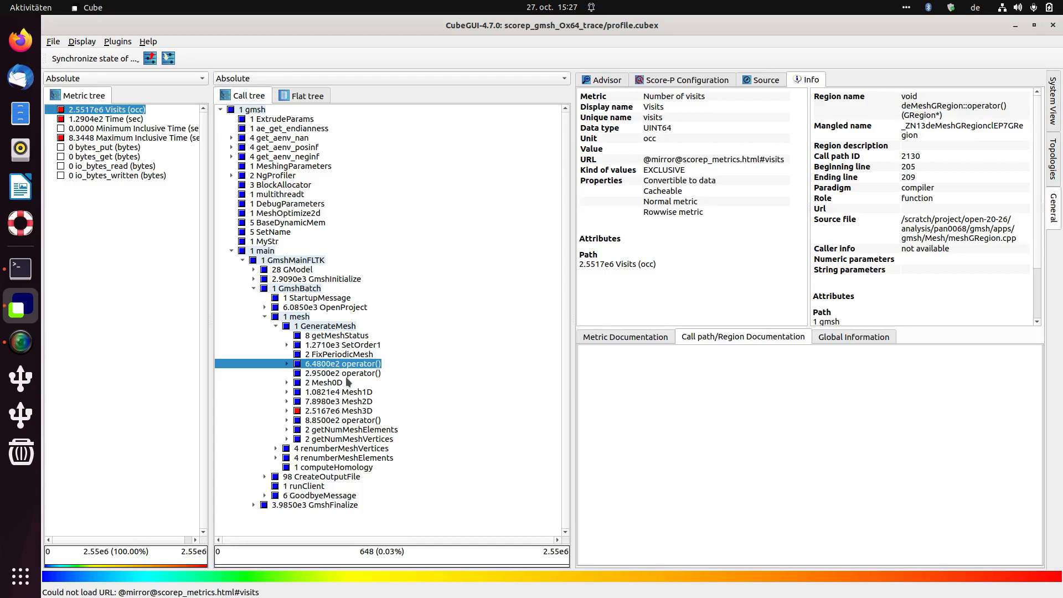
{"action": "left_click", "coordinate": [354, 375]}
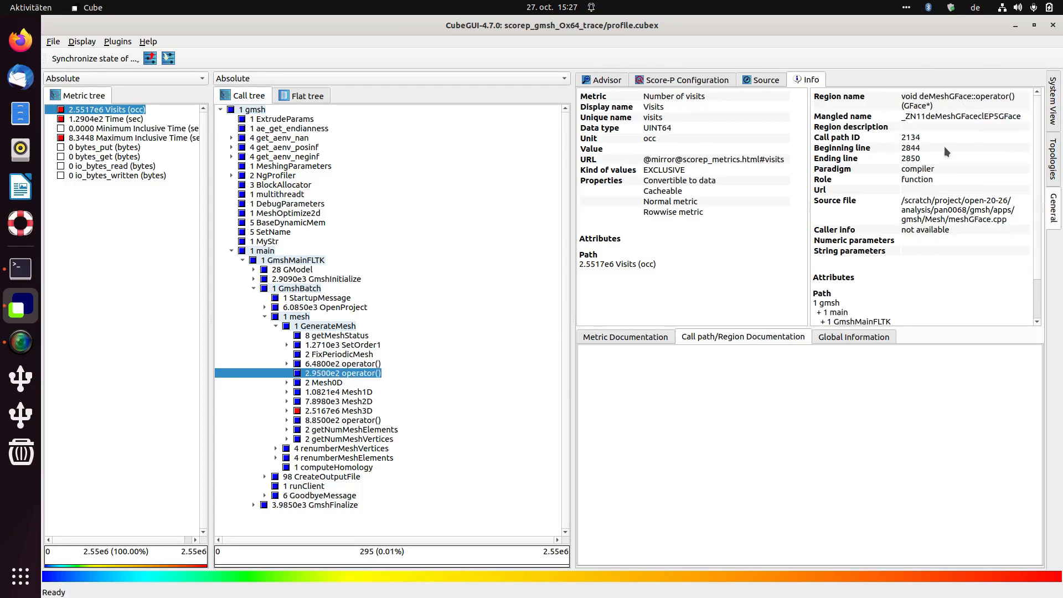
{"action": "left_click", "coordinate": [390, 365]}
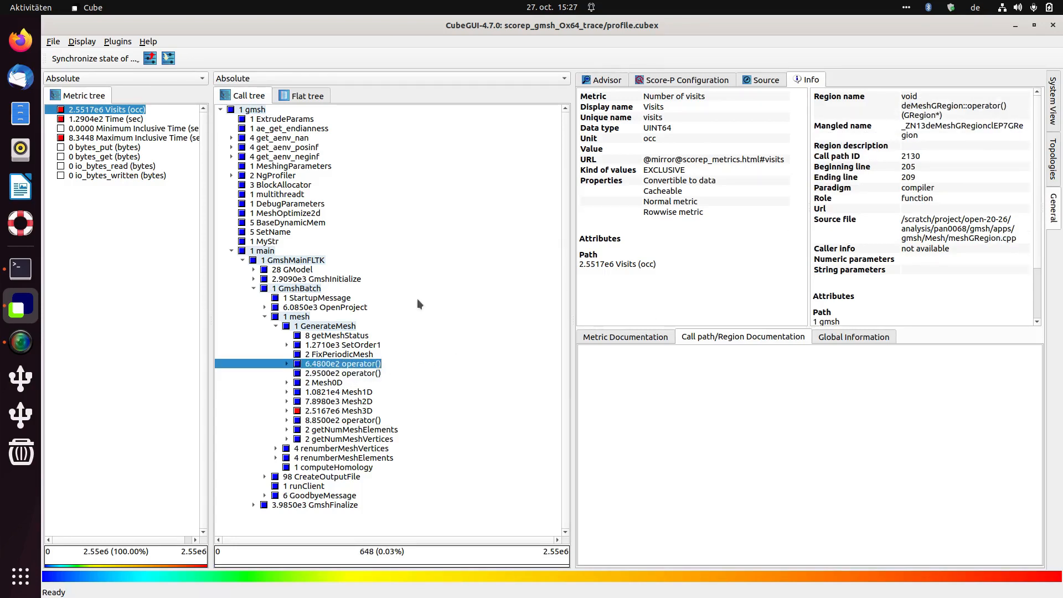
Set the shown function scope level to 1 in the call tree label settings, then apply and accept them
{"action": "left_click", "coordinate": [82, 42]}
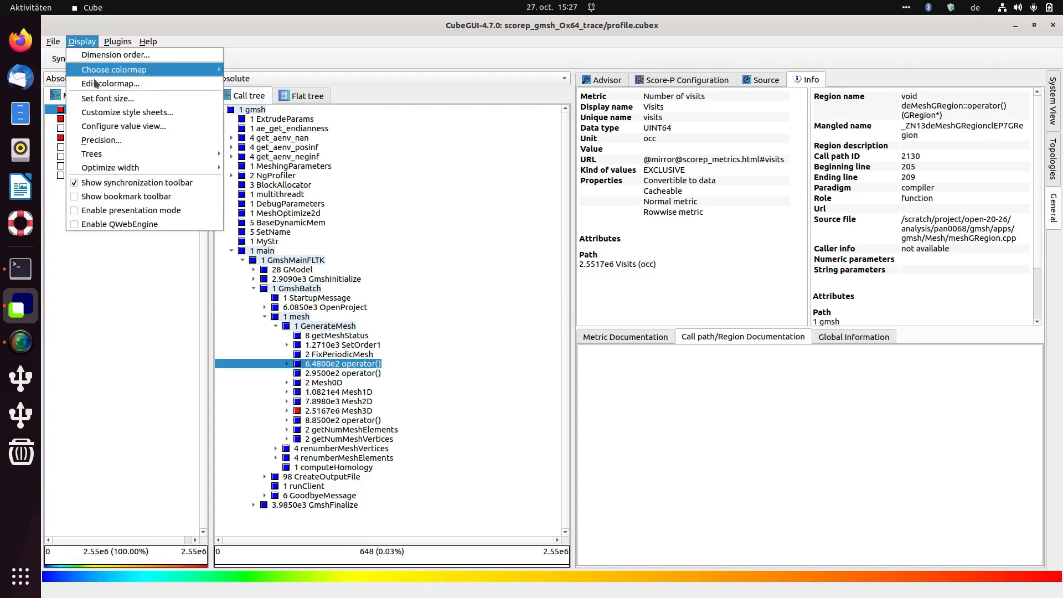
{"action": "mouse_move", "coordinate": [109, 153]}
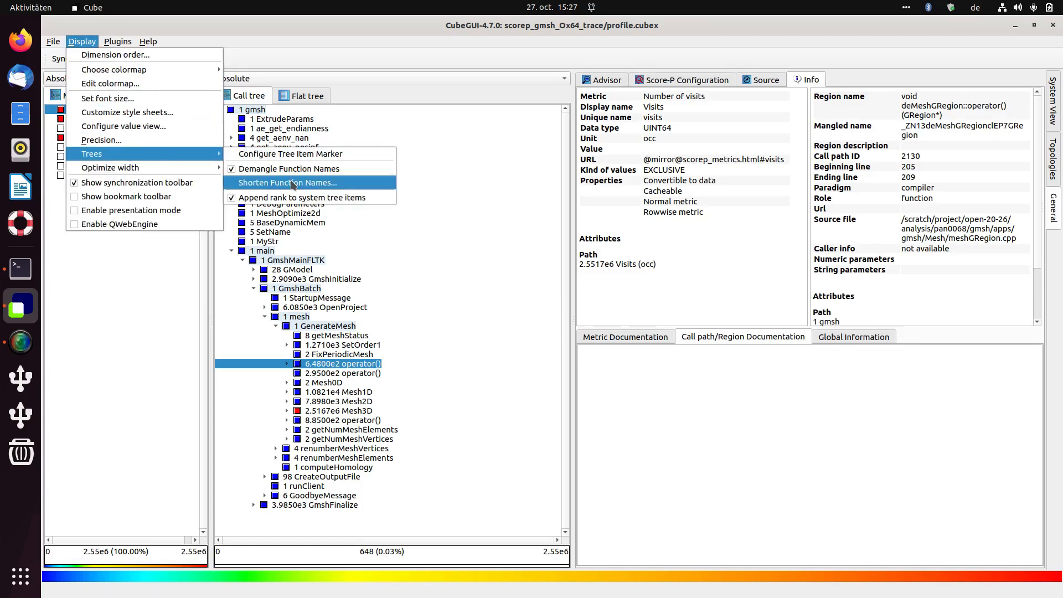
{"action": "left_click", "coordinate": [295, 155]}
{"action": "left_click_drag", "start_coordinate": [526, 300], "coordinate": [556, 300]}
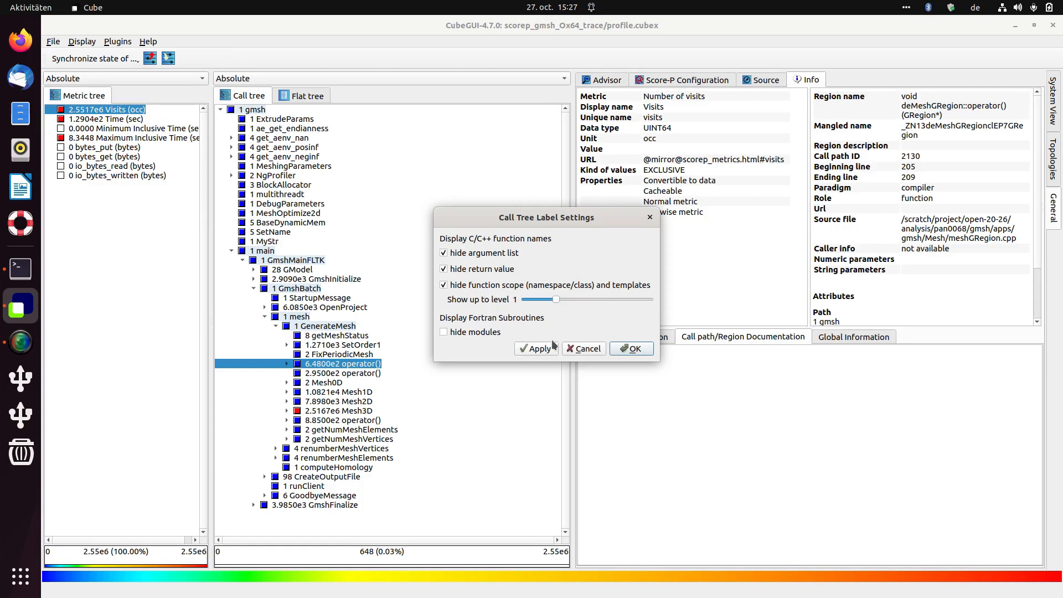
{"action": "left_click", "coordinate": [536, 348]}
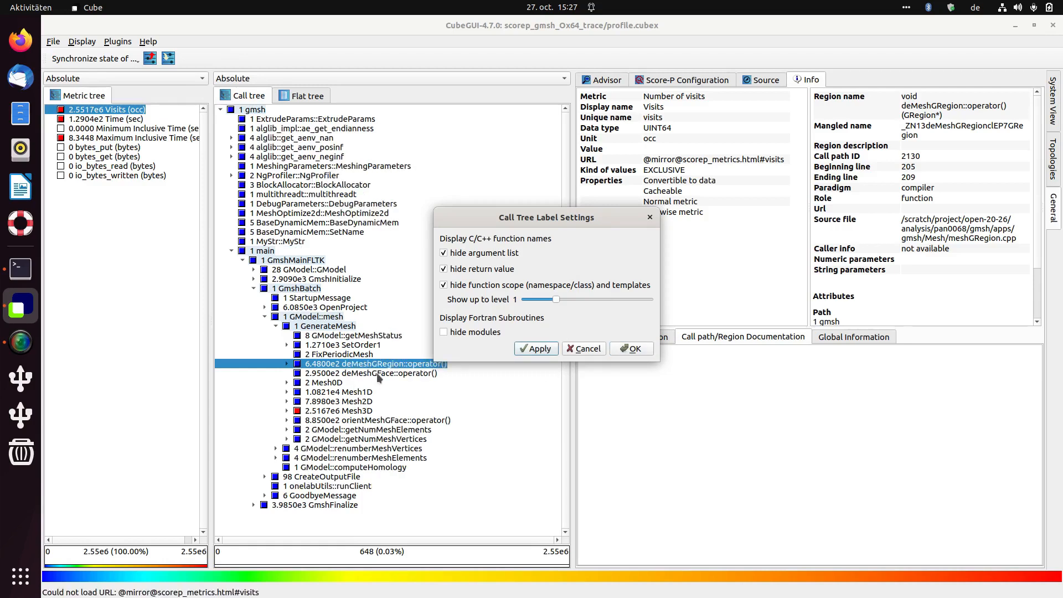
{"action": "left_click", "coordinate": [628, 349]}
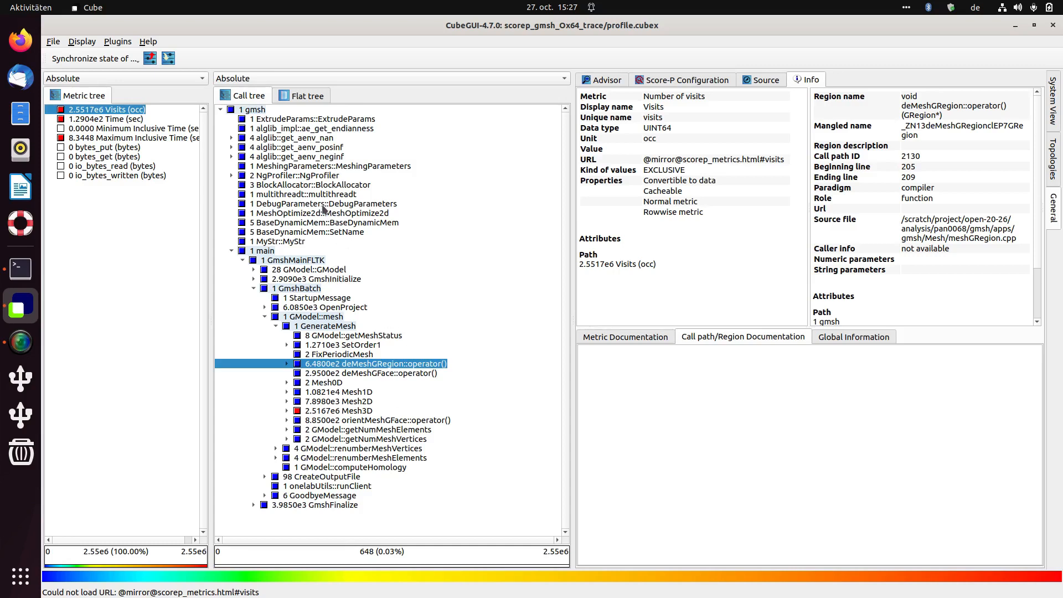
Review the Fortran subroutine option in the call tree label settings and close them without changes
{"action": "left_click", "coordinate": [82, 41]}
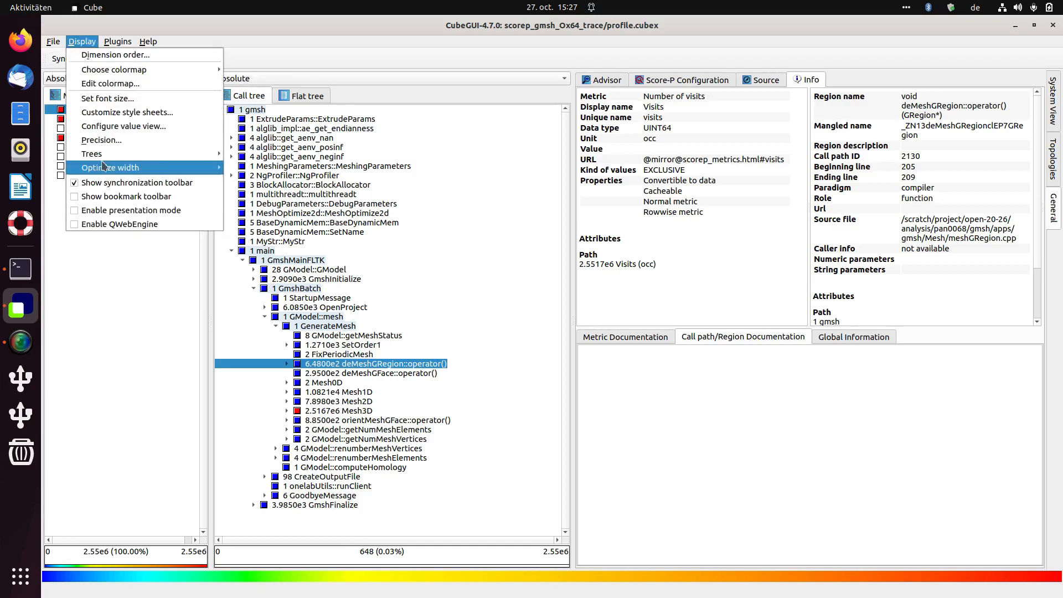
{"action": "mouse_move", "coordinate": [215, 155]}
{"action": "left_click", "coordinate": [254, 183]}
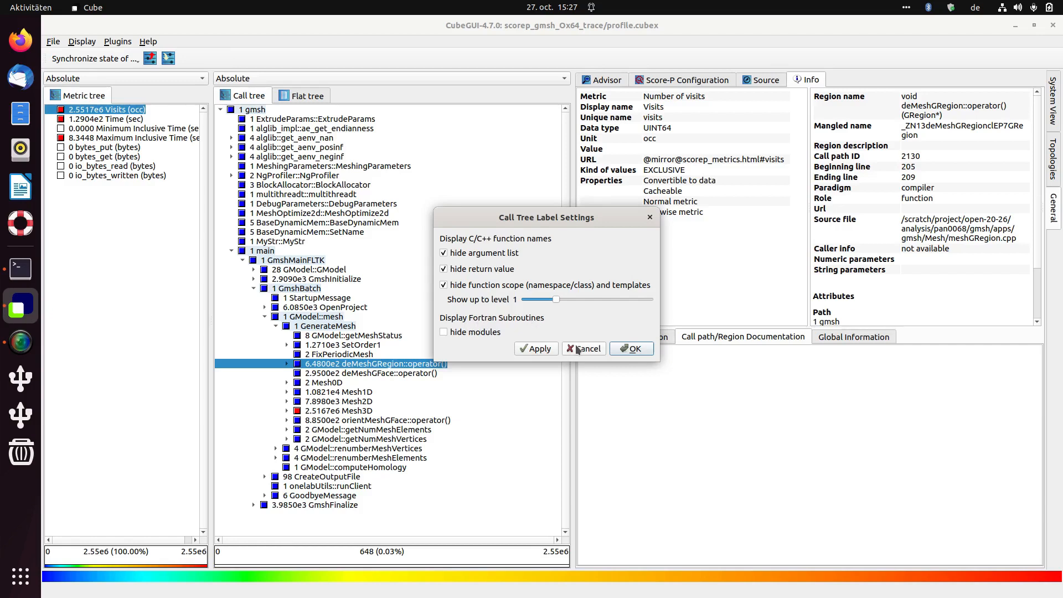
{"action": "left_click", "coordinate": [633, 349]}
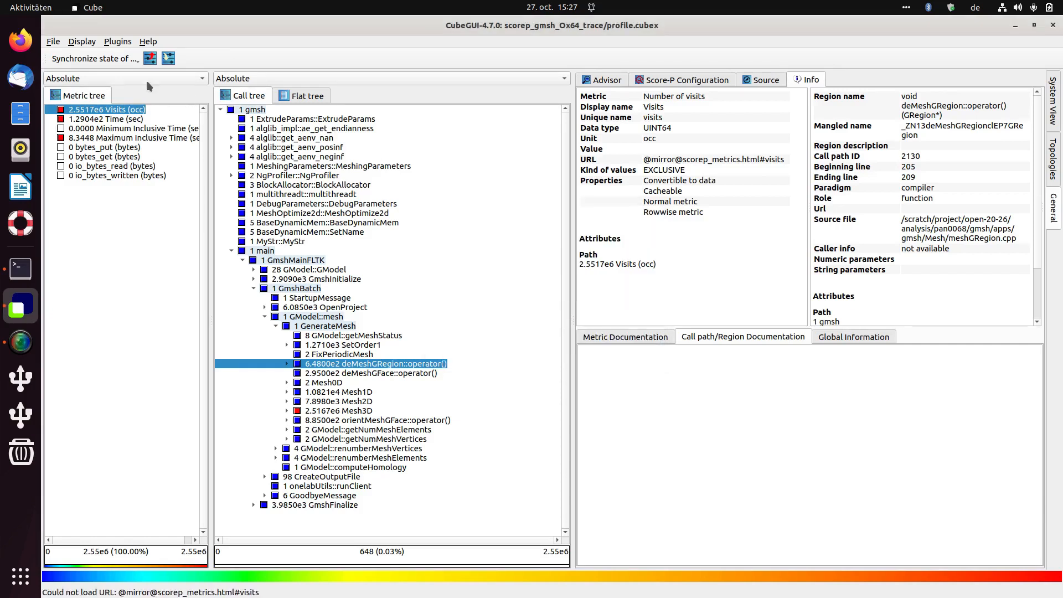
Open the recent profile scorep_casino_256_trace_timecorrect/trace.cubex and widen the call tree at the expense of the metric tree
{"action": "left_click", "coordinate": [53, 41]}
{"action": "left_click", "coordinate": [132, 224]}
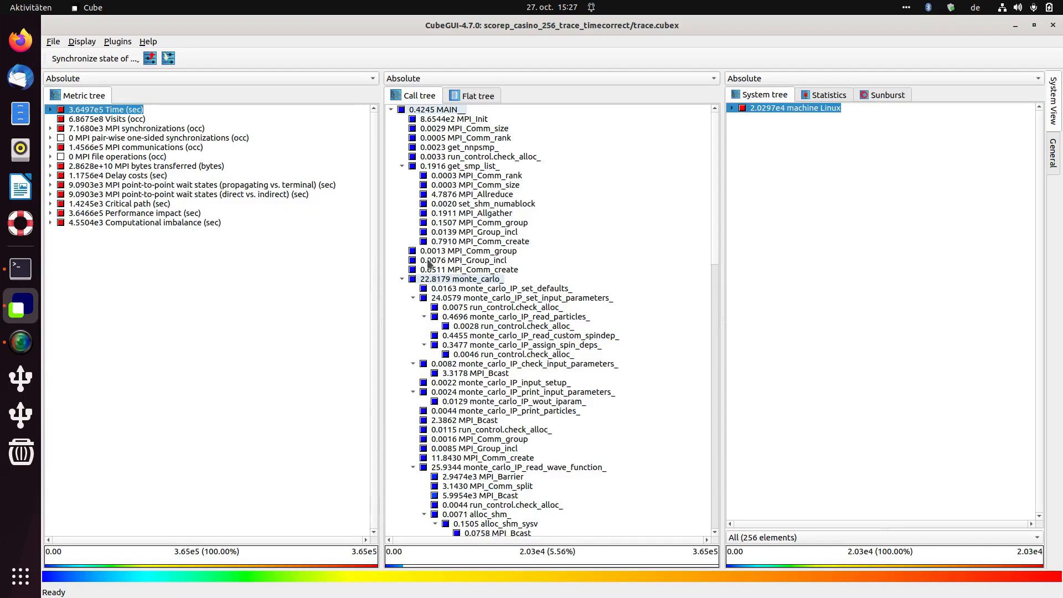
{"action": "left_click_drag", "start_coordinate": [386, 237], "coordinate": [286, 225]}
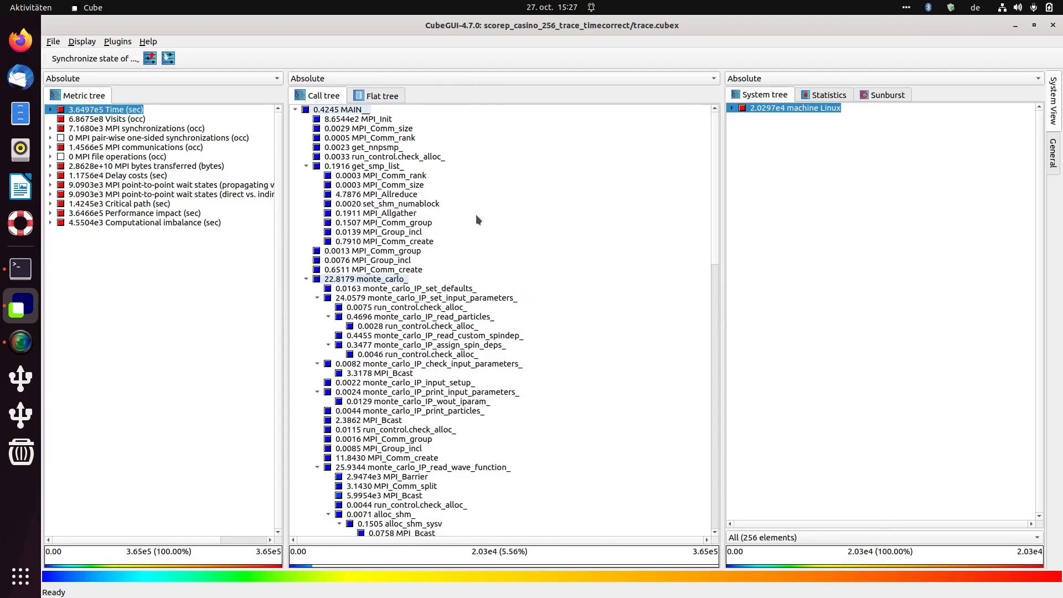
Show the info for monte_carlo_IP_set_defaults_ and compare its region name and source file with run_control.check_alloc_ and slater.wfn_ratio_slater_
{"action": "right_click", "coordinate": [442, 292]}
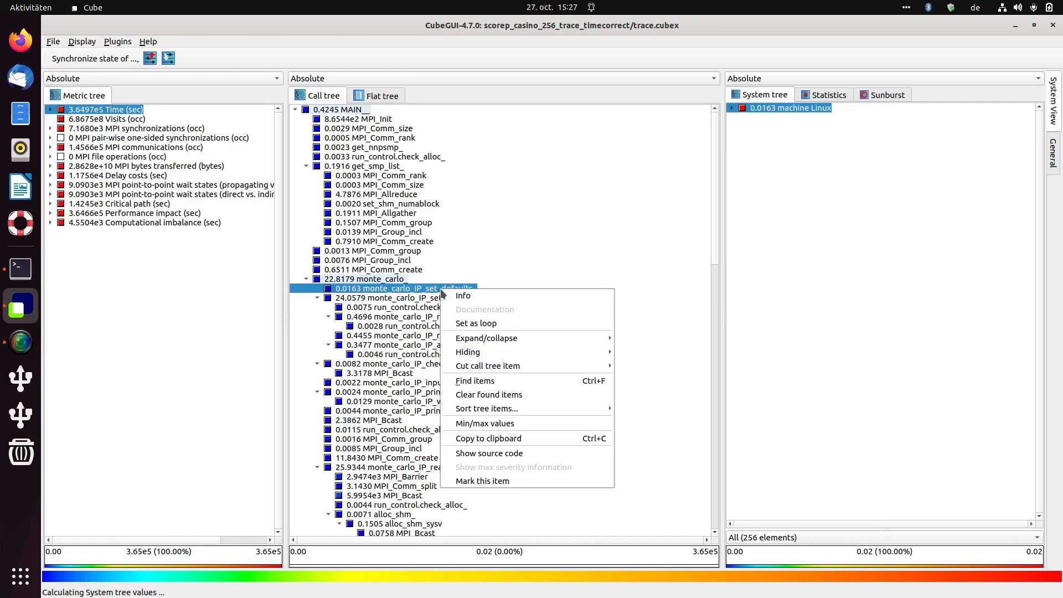
{"action": "left_click", "coordinate": [460, 295]}
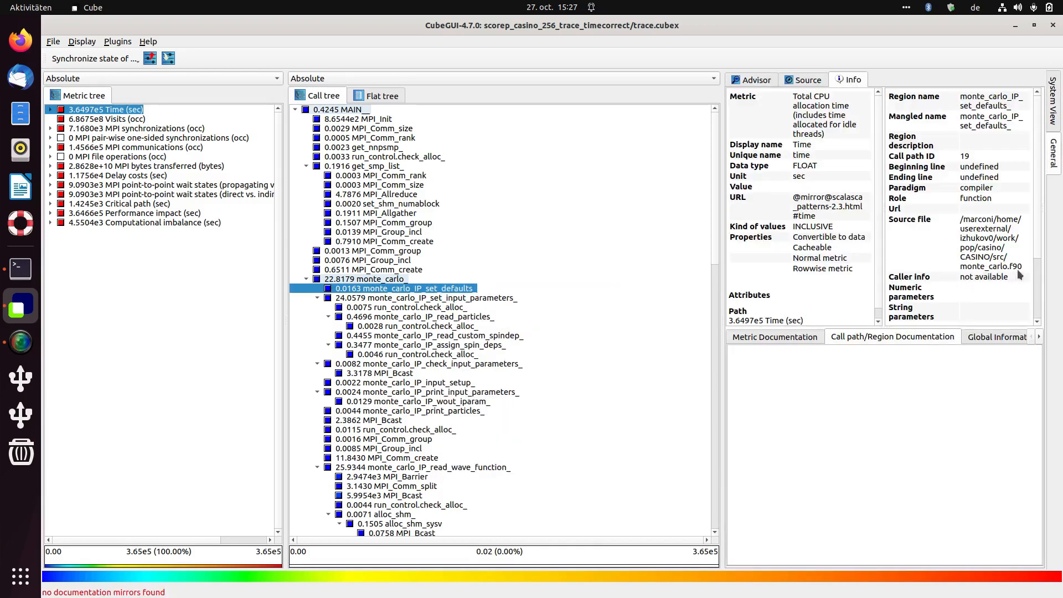
{"action": "left_click_drag", "start_coordinate": [1021, 271], "coordinate": [991, 271]}
{"action": "left_click", "coordinate": [409, 308]}
{"action": "scroll", "coordinate": [416, 350], "scroll_direction": "down", "scroll_amount": 15}
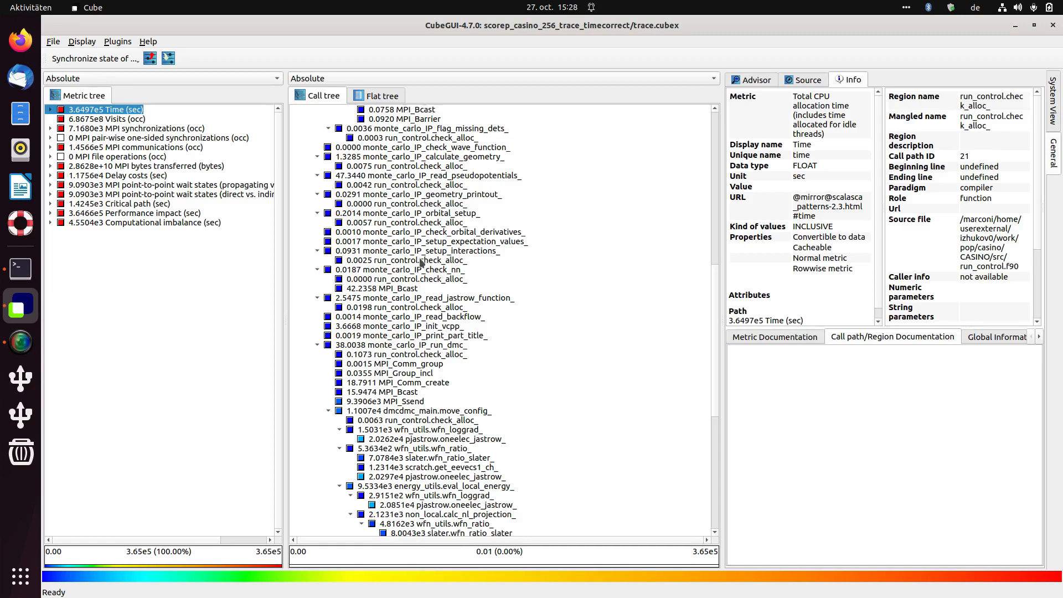
{"action": "left_click", "coordinate": [460, 461]}
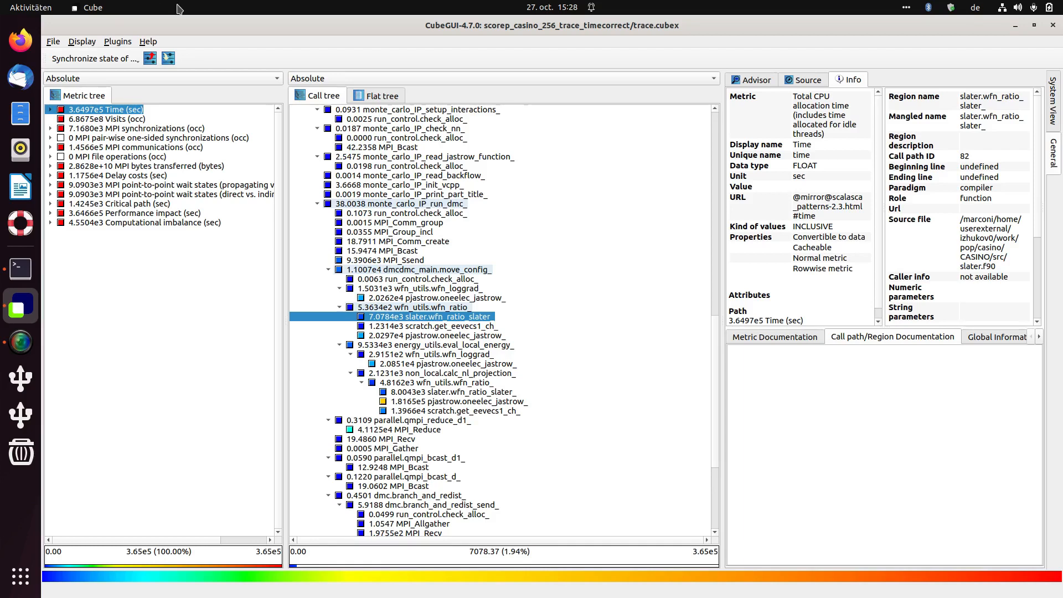
Hide the modules of Fortran subroutines in the call tree labels, then apply and accept the settings
{"action": "left_click", "coordinate": [88, 41]}
{"action": "mouse_move", "coordinate": [105, 155]}
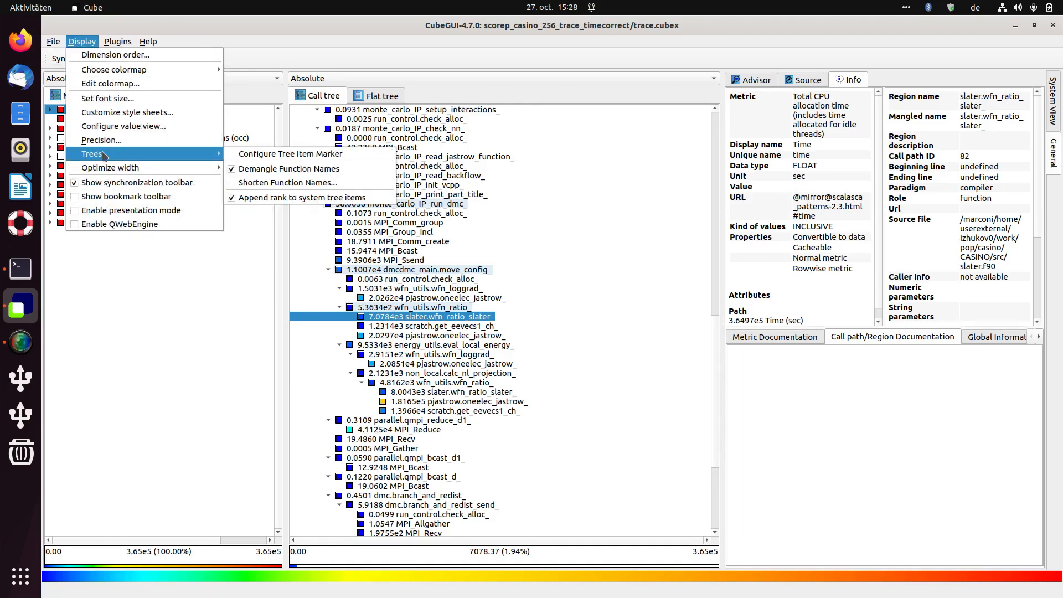
{"action": "left_click", "coordinate": [273, 183]}
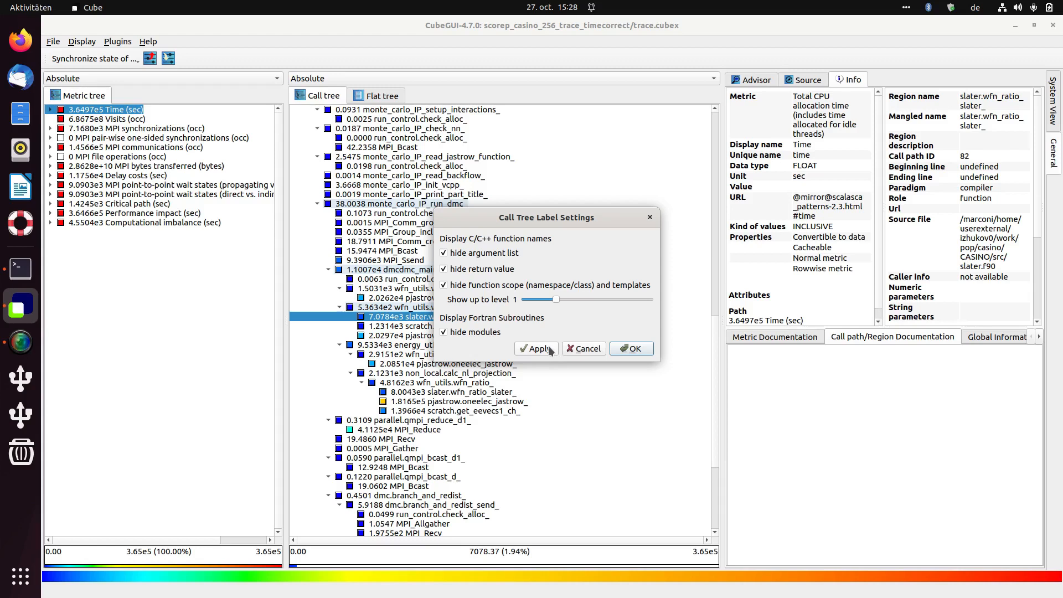
{"action": "left_click_drag", "start_coordinate": [563, 221], "coordinate": [717, 173]}
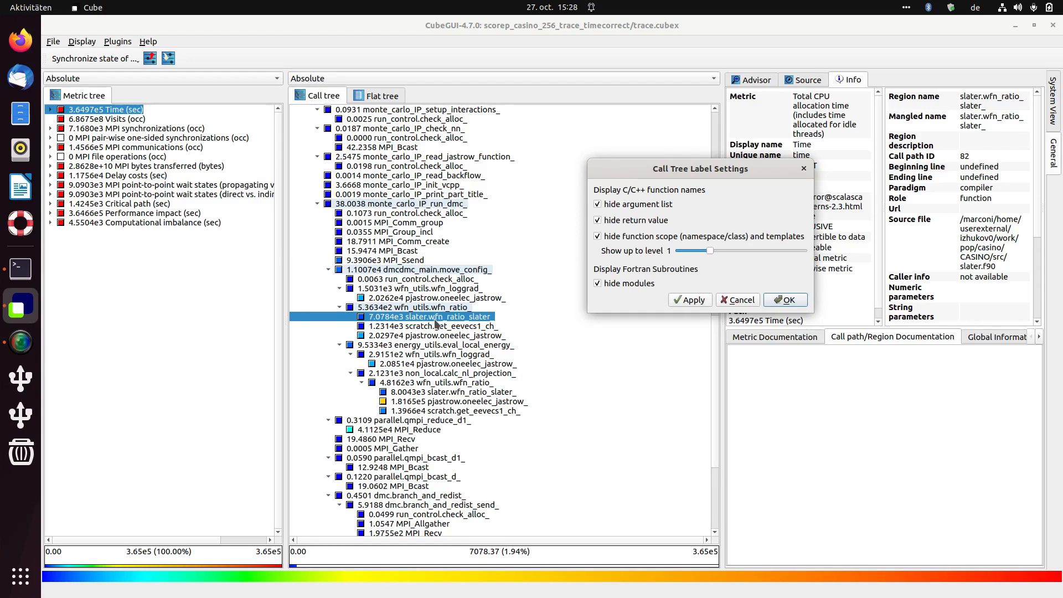
{"action": "left_click", "coordinate": [702, 302]}
{"action": "left_click", "coordinate": [783, 300]}
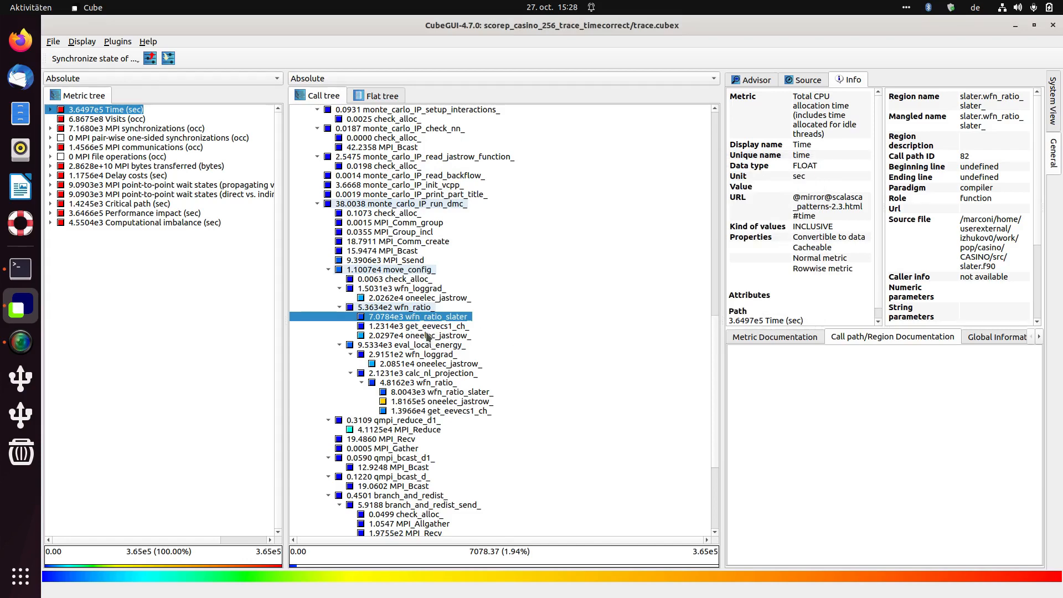
Check the full region name of get_eevecs1_ch_ under wfn_ratio_ and look over the shortened labels across the call tree
{"action": "left_click", "coordinate": [430, 326]}
{"action": "scroll", "coordinate": [440, 330], "scroll_direction": "down", "scroll_amount": 8}
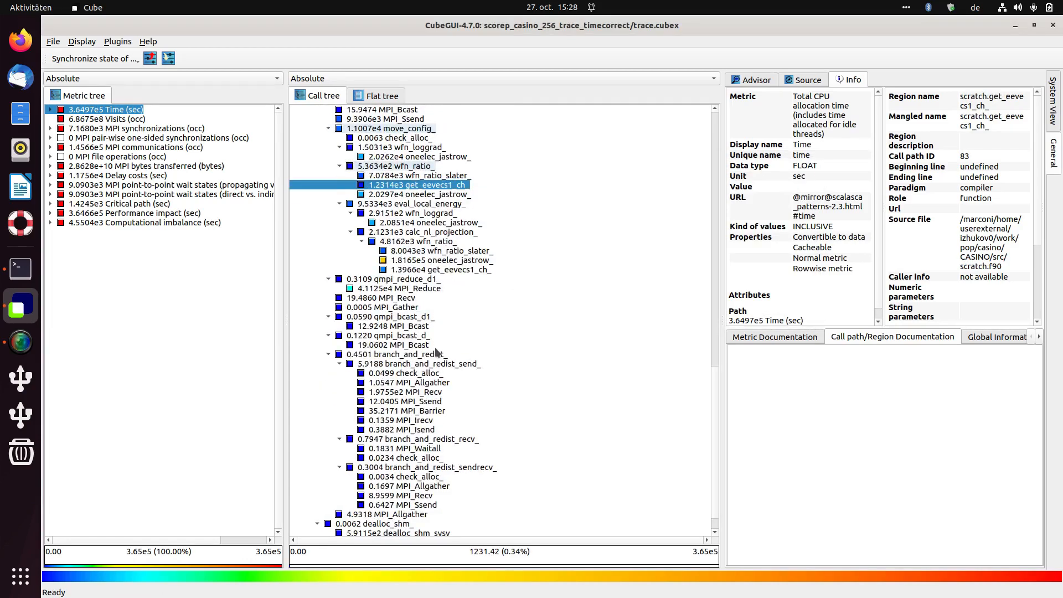
{"action": "scroll", "coordinate": [443, 315], "scroll_direction": "up", "scroll_amount": 18}
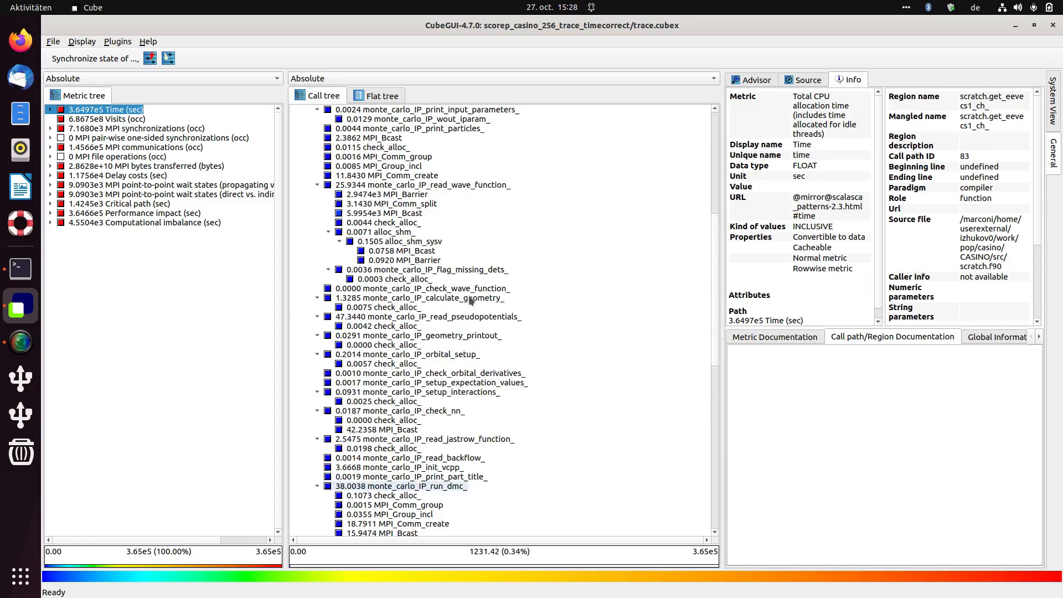
{"action": "scroll", "coordinate": [443, 338], "scroll_direction": "down", "scroll_amount": 9}
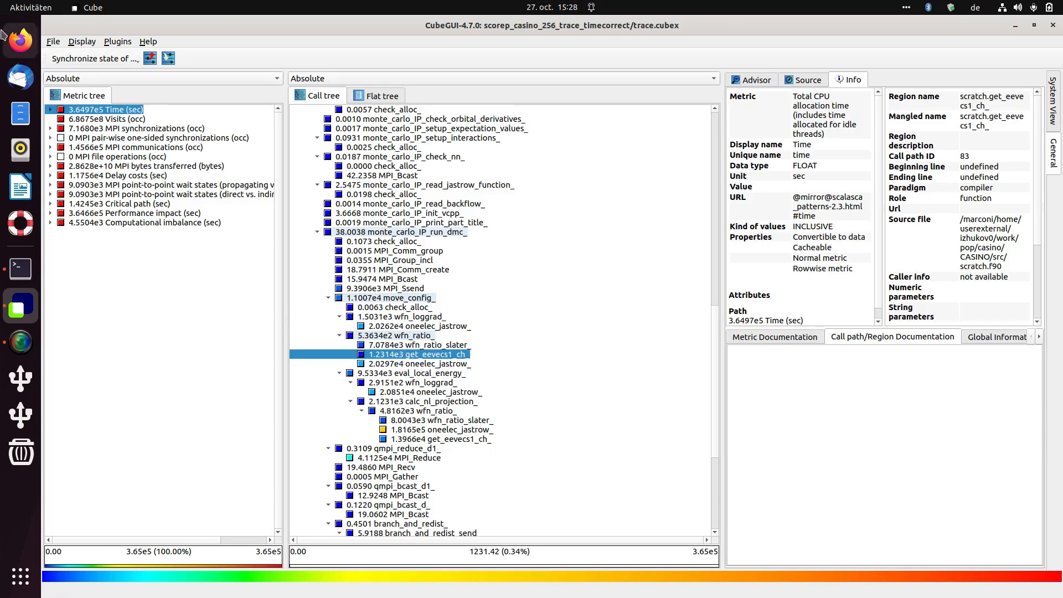
{"action": "left_click", "coordinate": [76, 42]}
{"action": "mouse_move", "coordinate": [111, 159]}
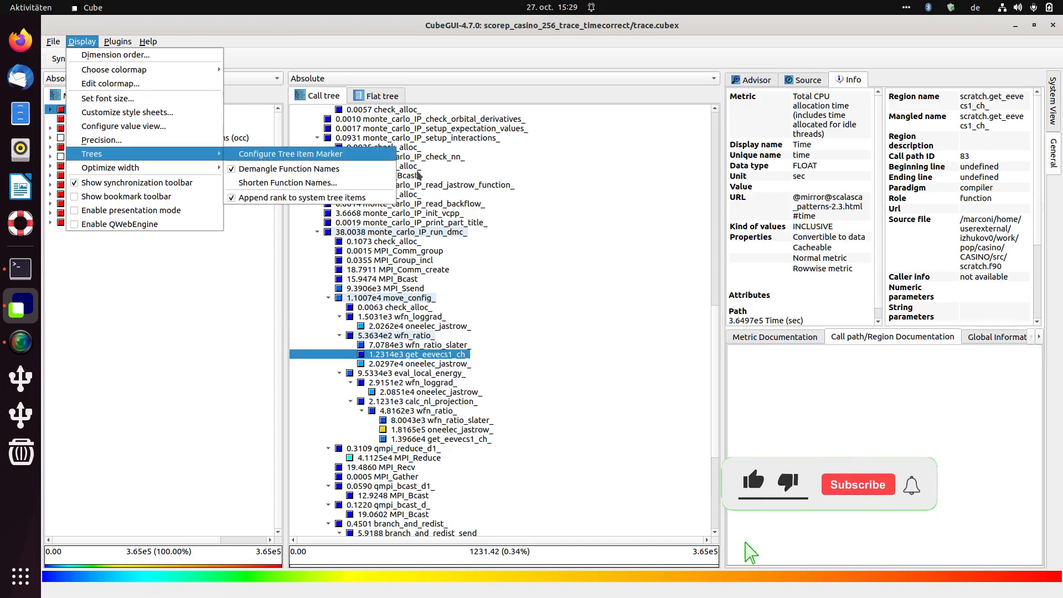
{"action": "left_click", "coordinate": [464, 221]}
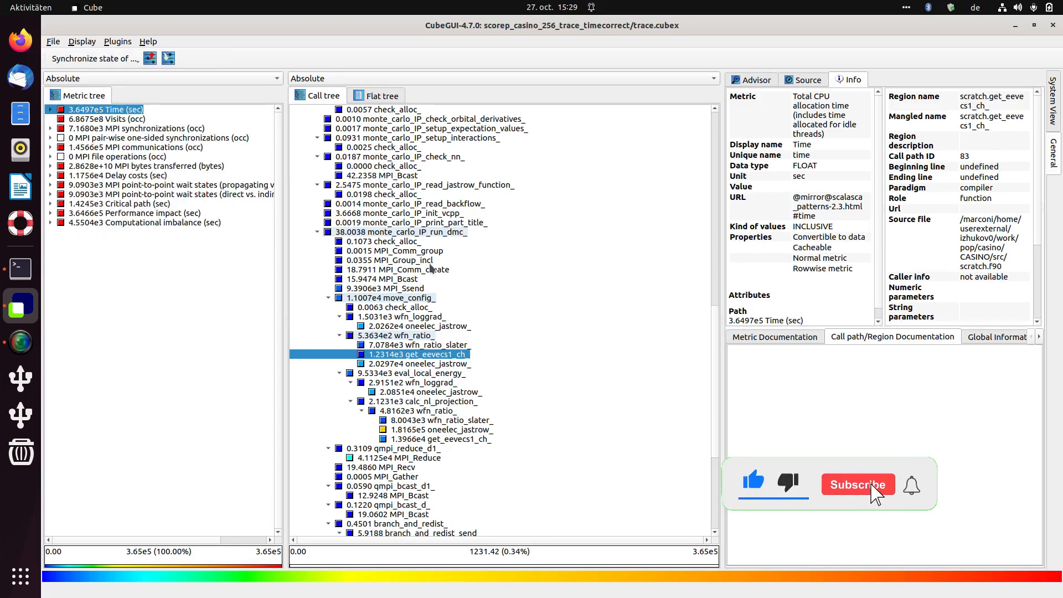